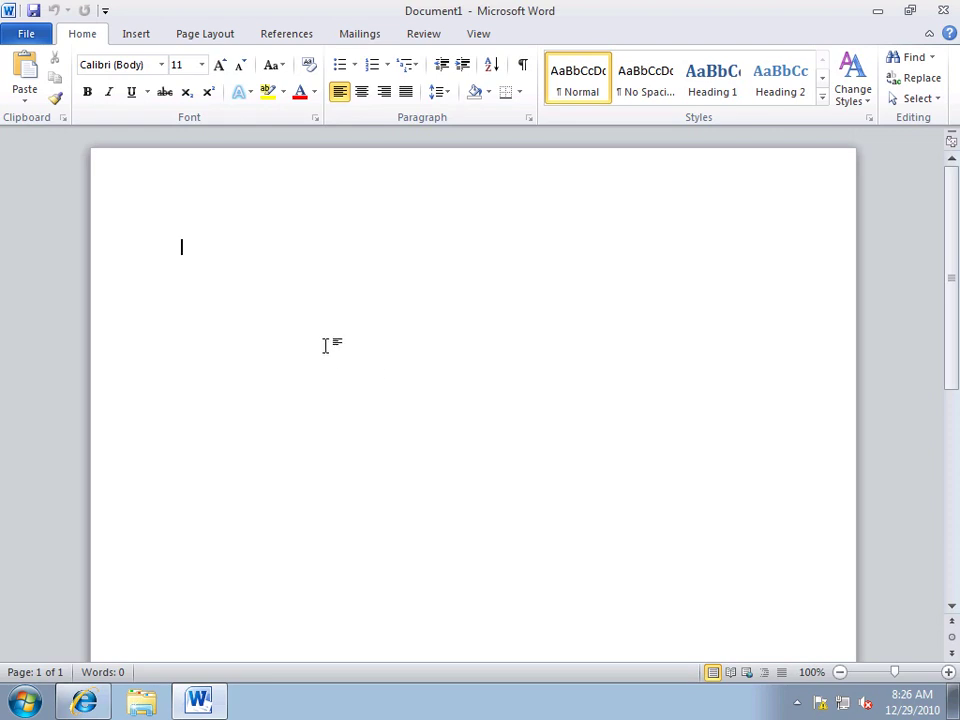
Open Document1's Advanced Properties dialog from Word's File Info page
click(27, 34)
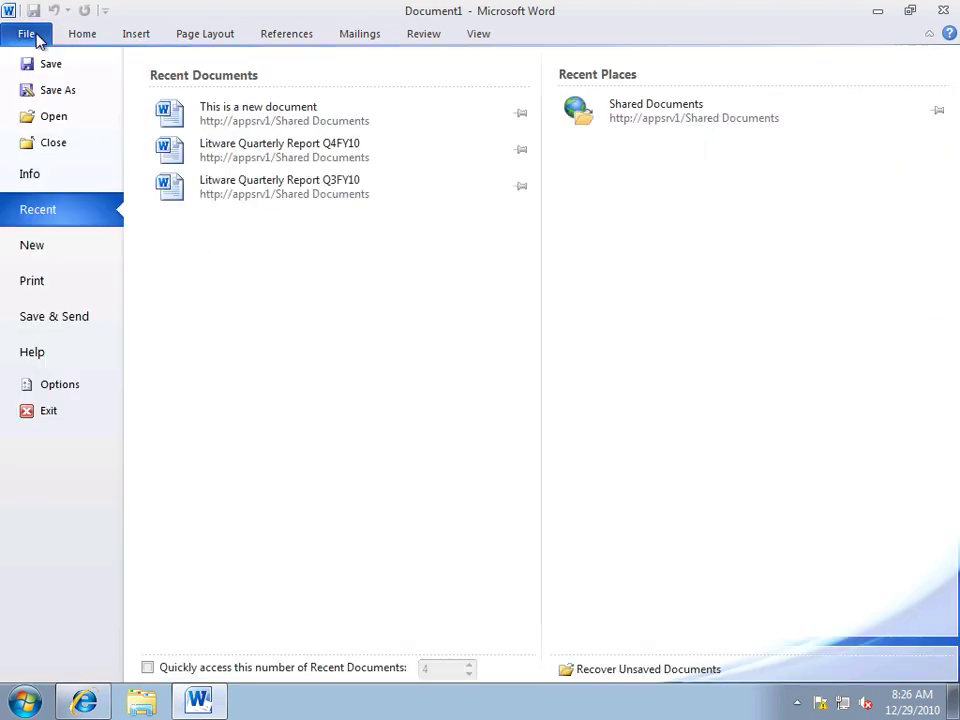
click(55, 177)
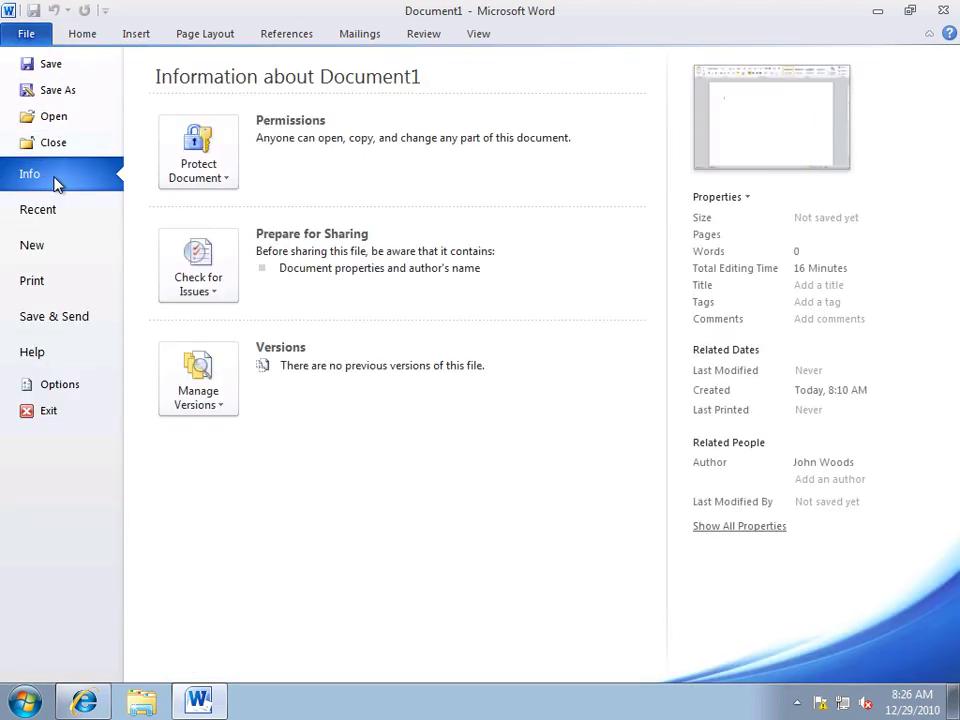
click(716, 199)
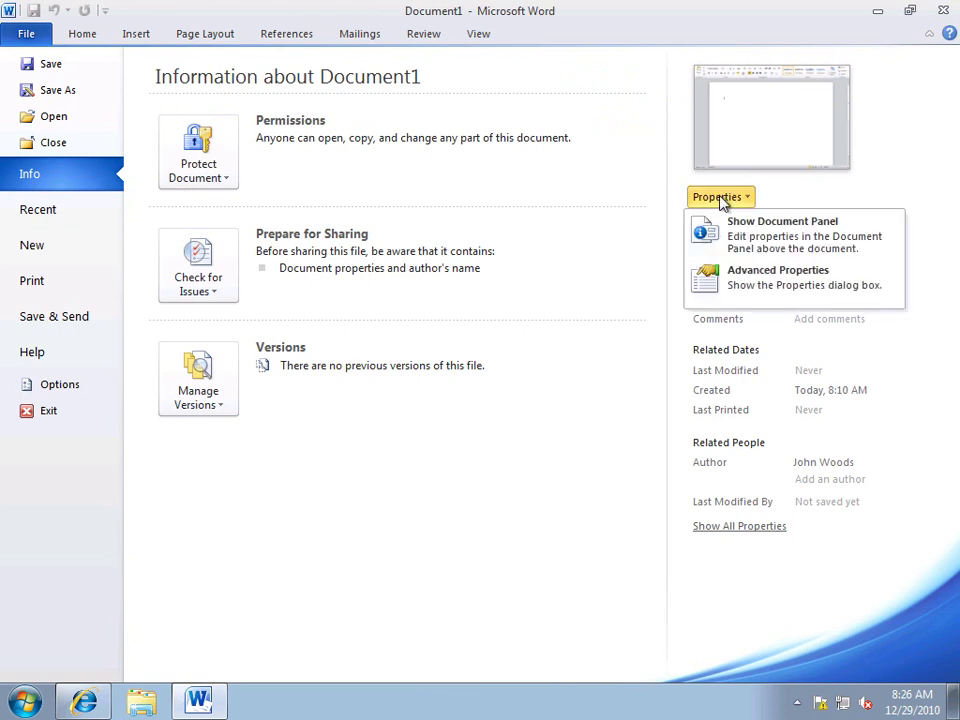
click(785, 288)
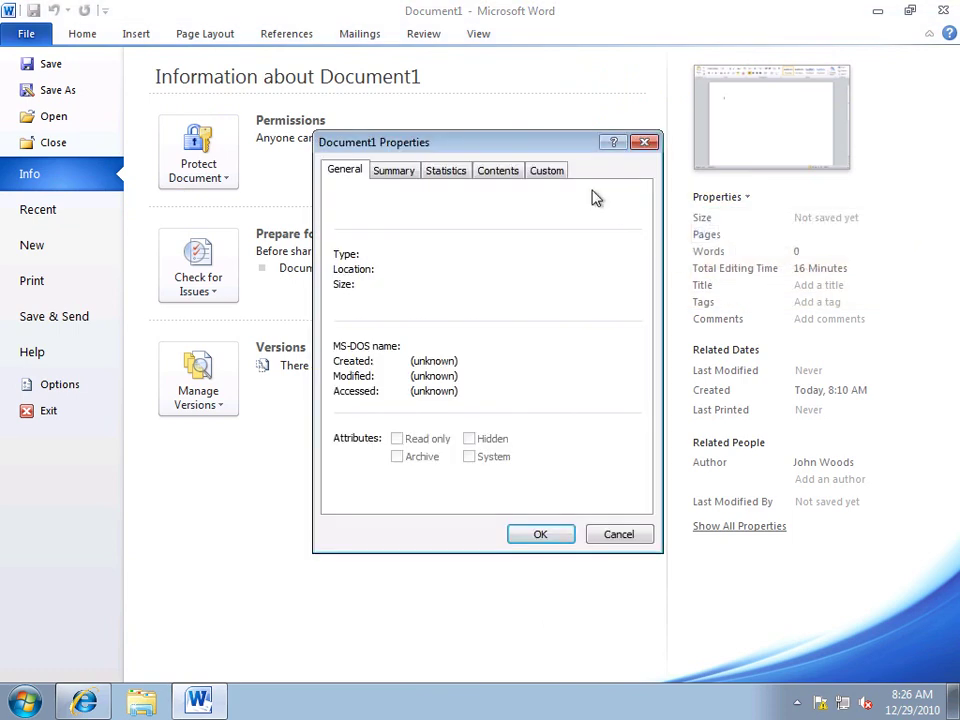
On the Custom tab, scroll through the list of custom property names
click(552, 172)
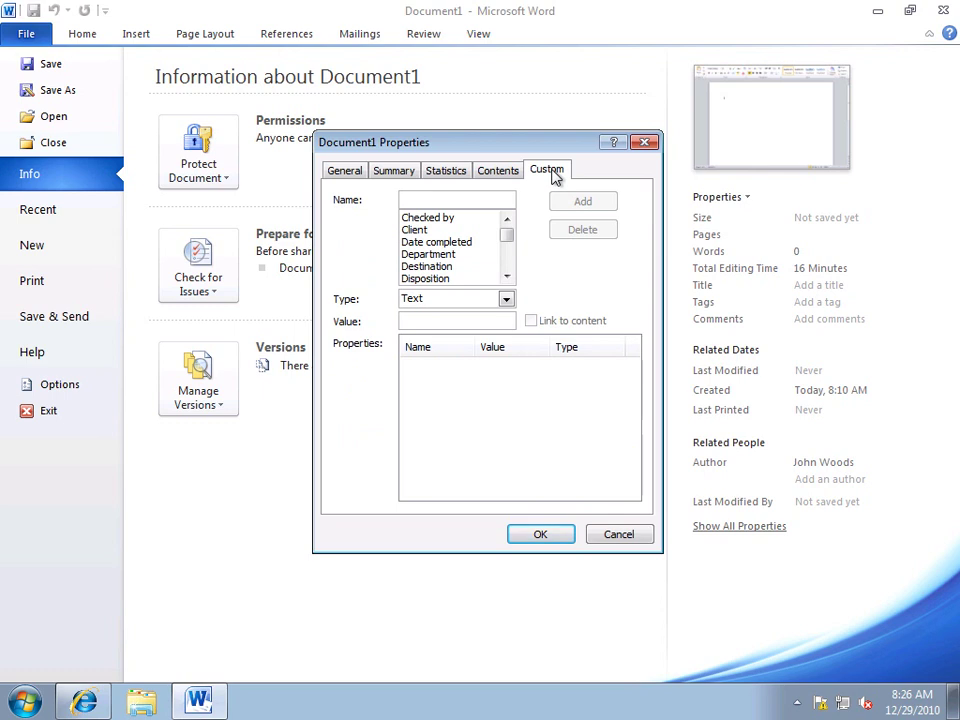
click(507, 277)
click(507, 277)
click(507, 277)
click(507, 277)
click(507, 277)
click(507, 277)
click(507, 277)
click(507, 277)
click(507, 277)
click(507, 277)
click(507, 277)
click(507, 277)
click(507, 277)
click(508, 242)
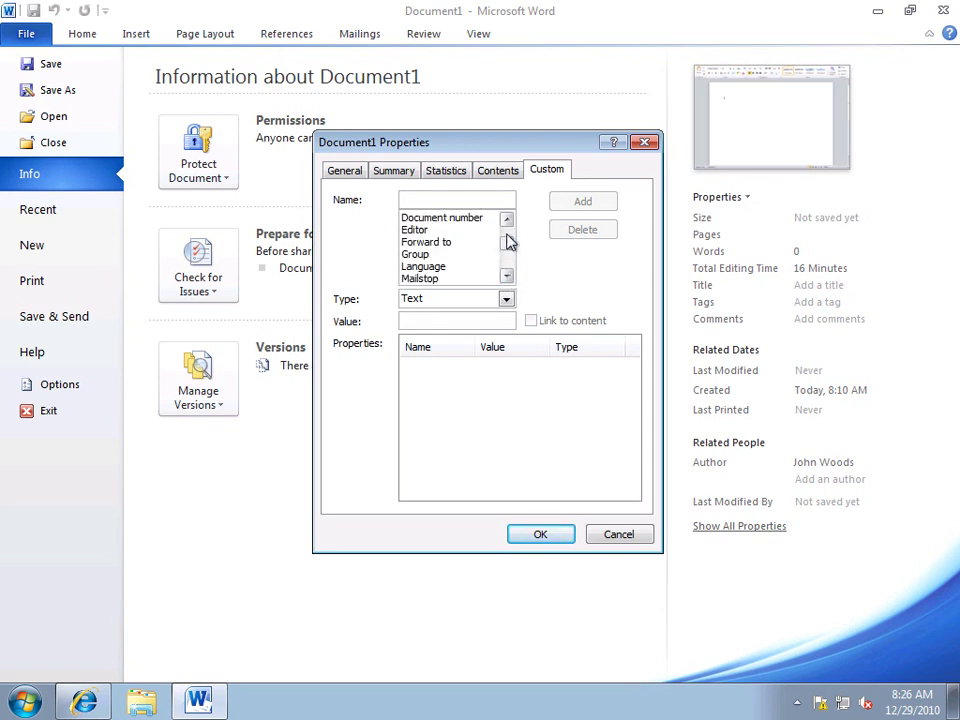
click(508, 240)
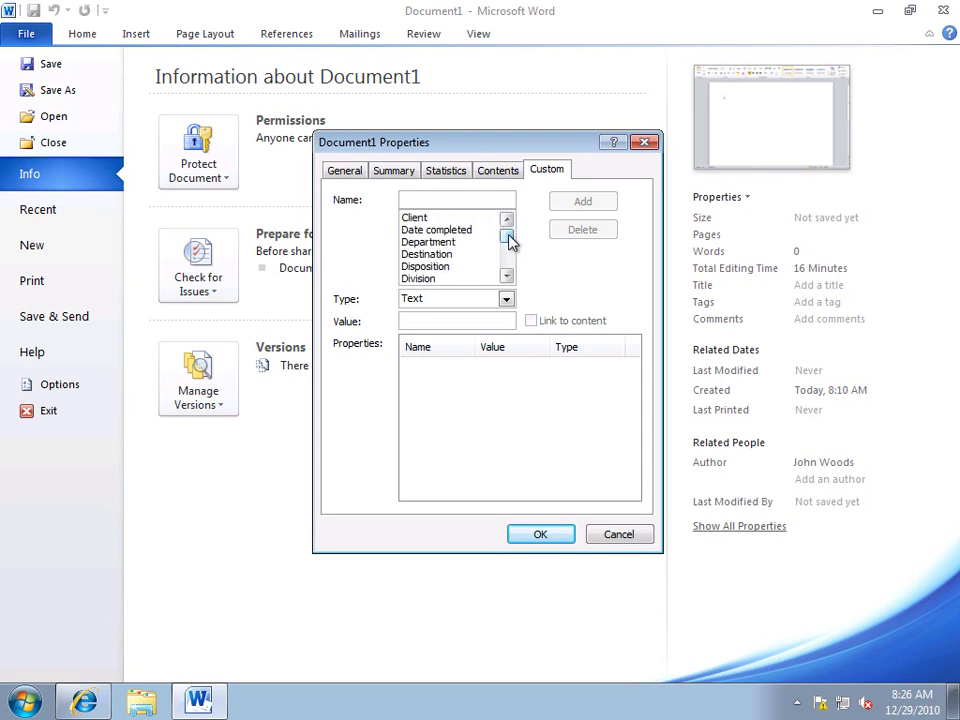
Pick Department as the property name, then cancel without adding it
click(457, 246)
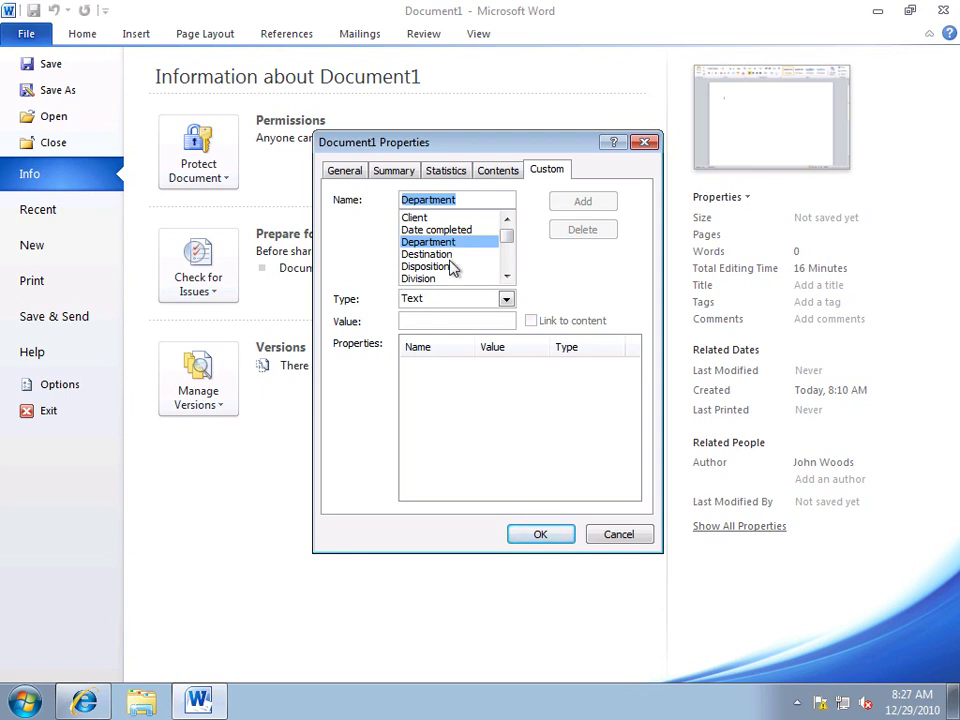
click(458, 321)
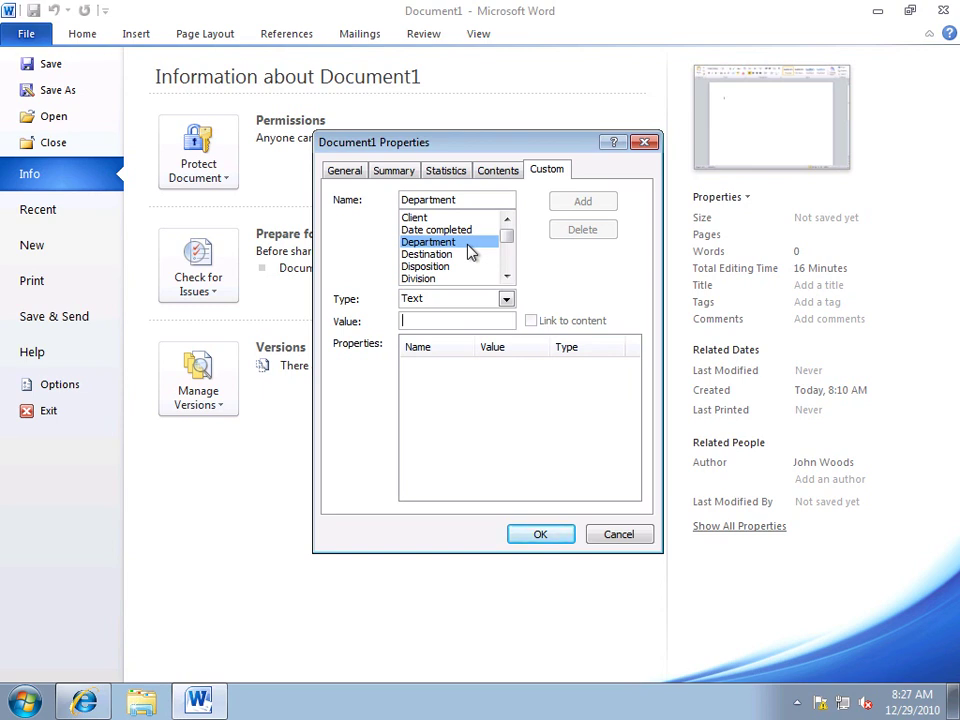
click(615, 535)
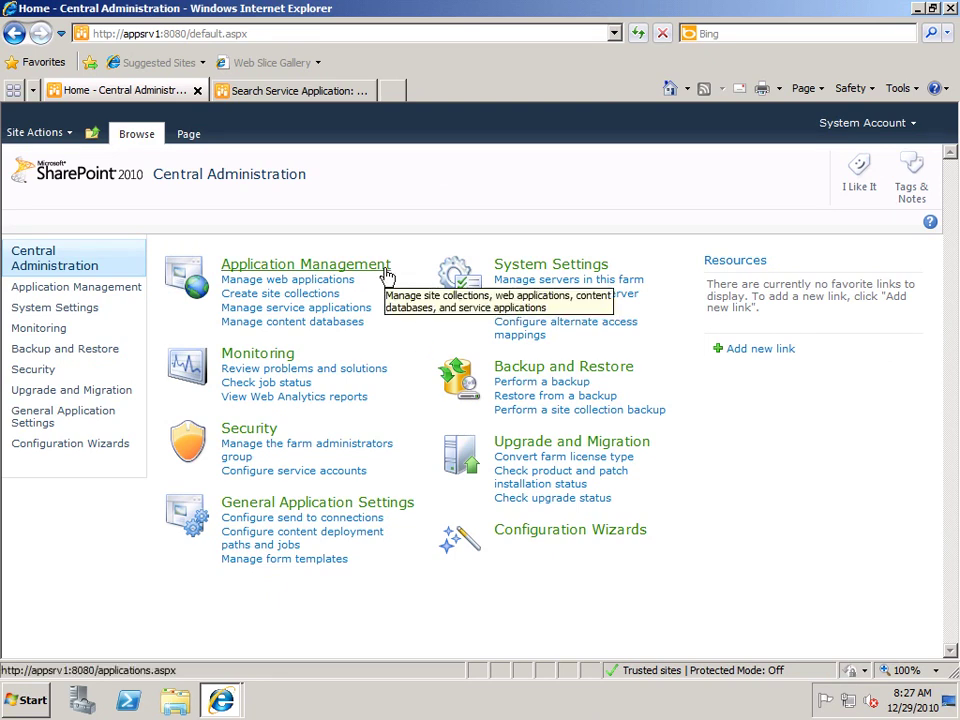
Go to the Search Service Application's Metadata Properties page via Manage service applications
click(326, 310)
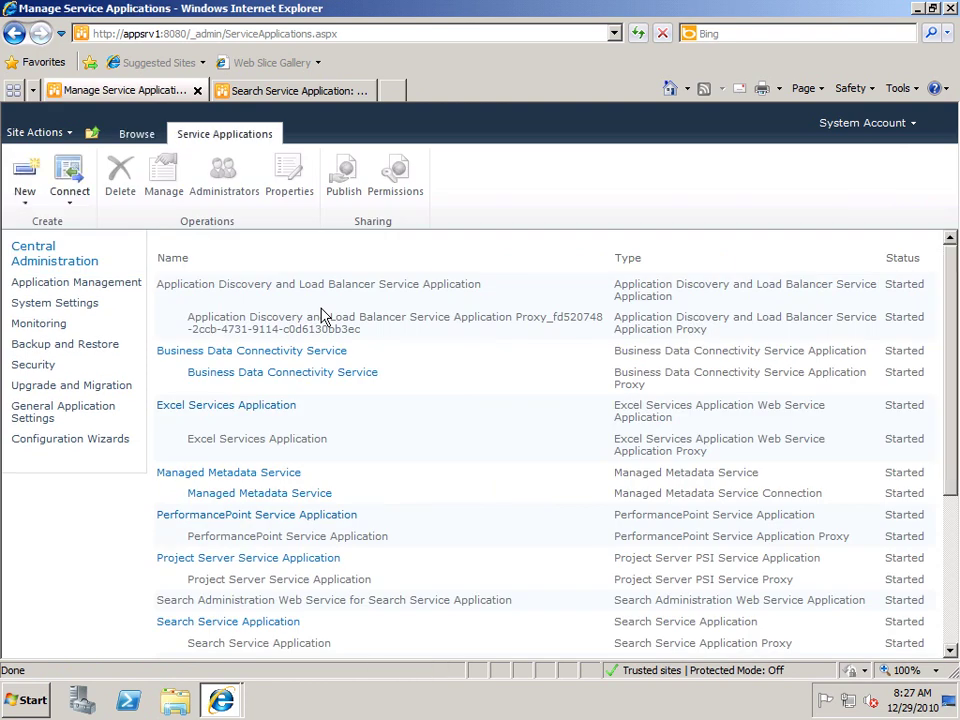
click(222, 623)
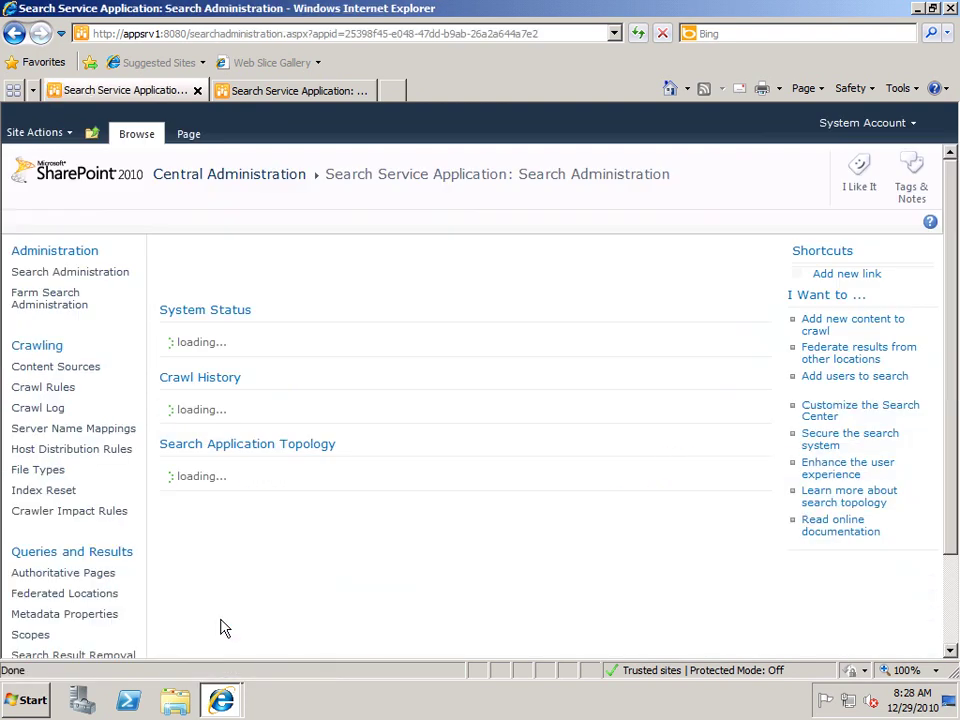
click(113, 620)
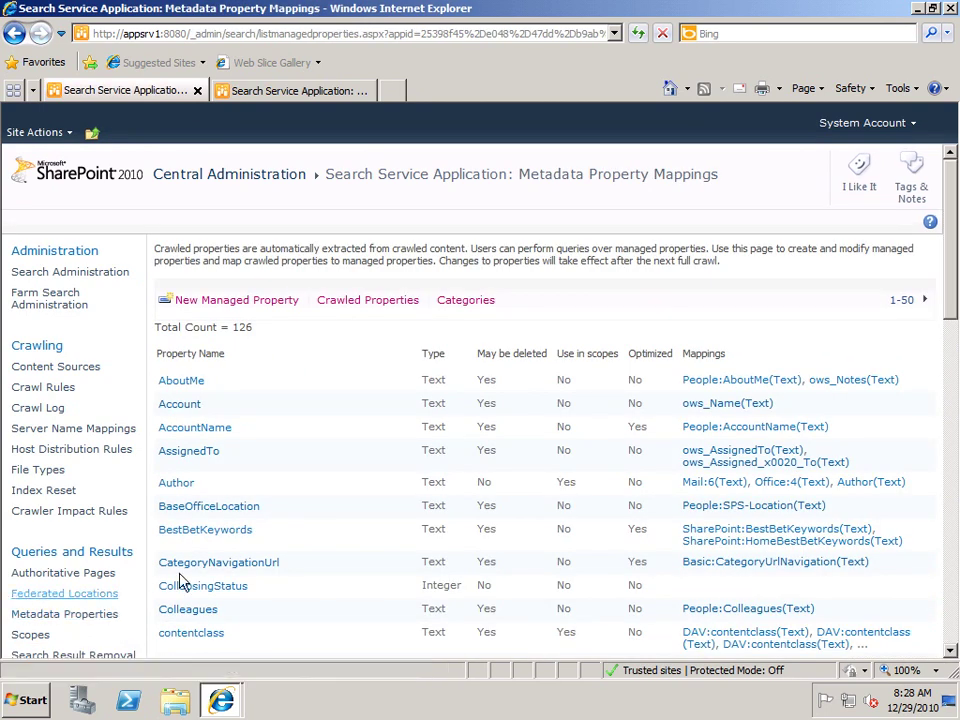
click(373, 306)
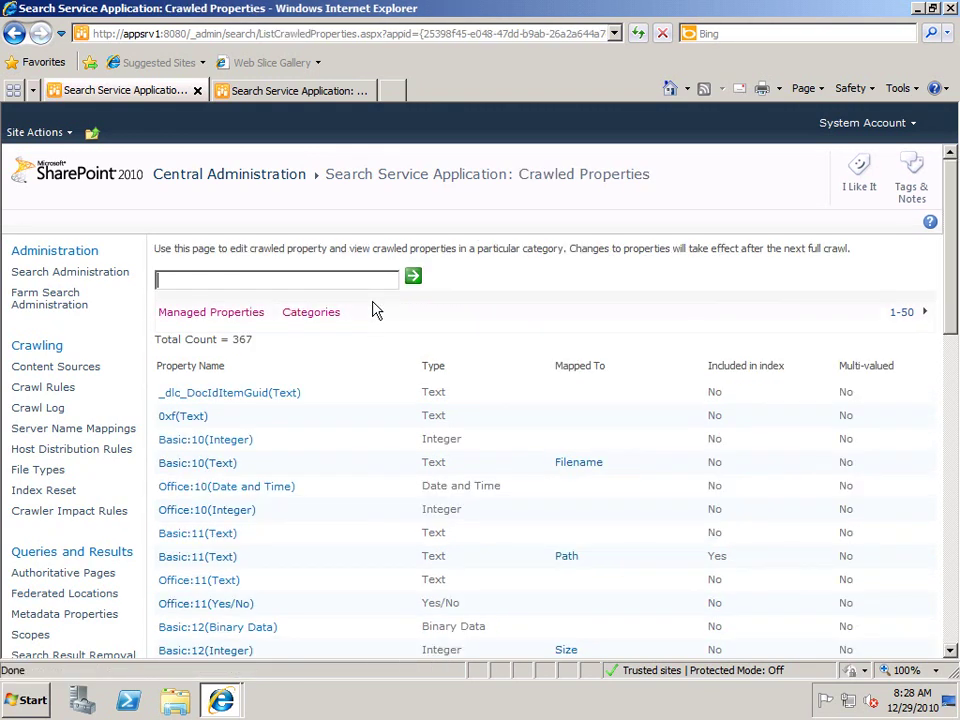
text(department)
click(413, 279)
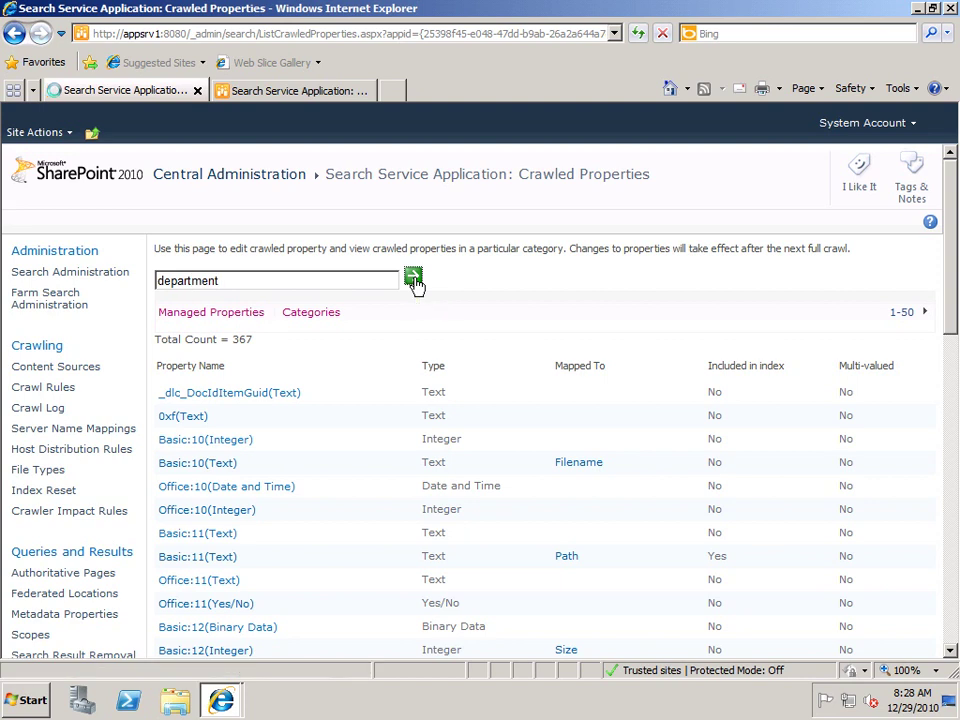
mouse_move(199, 400)
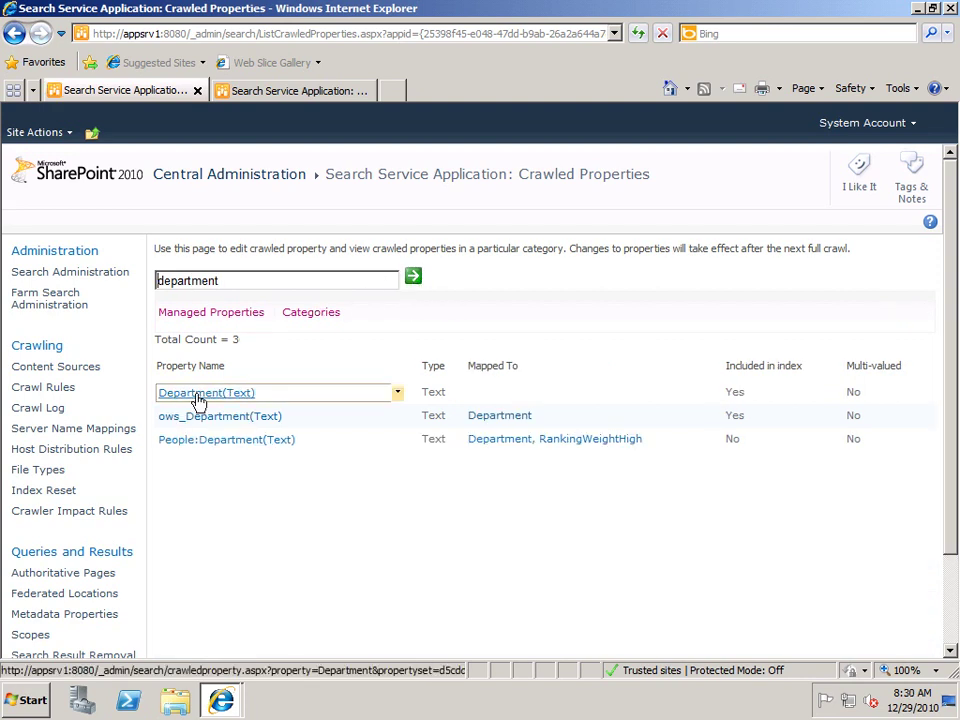
mouse_move(207, 428)
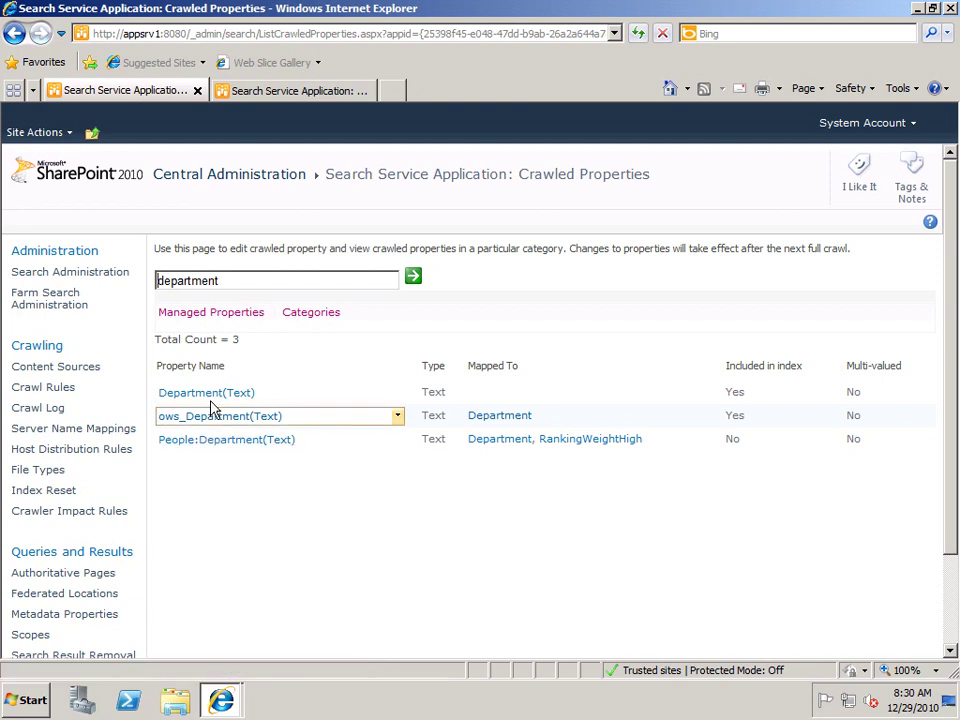
mouse_move(213, 399)
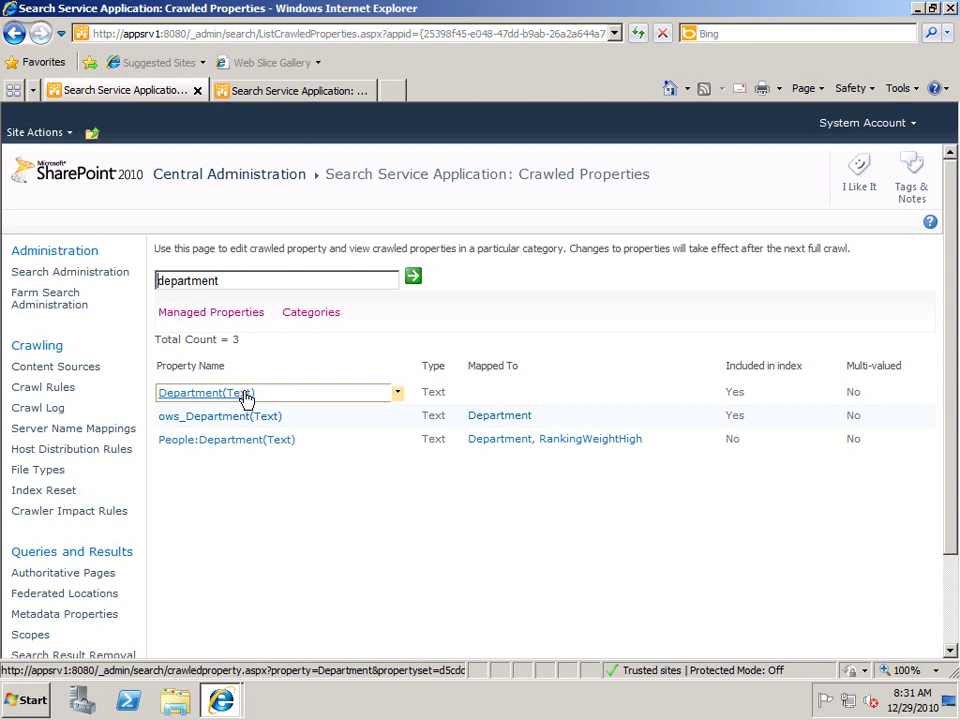
click(236, 318)
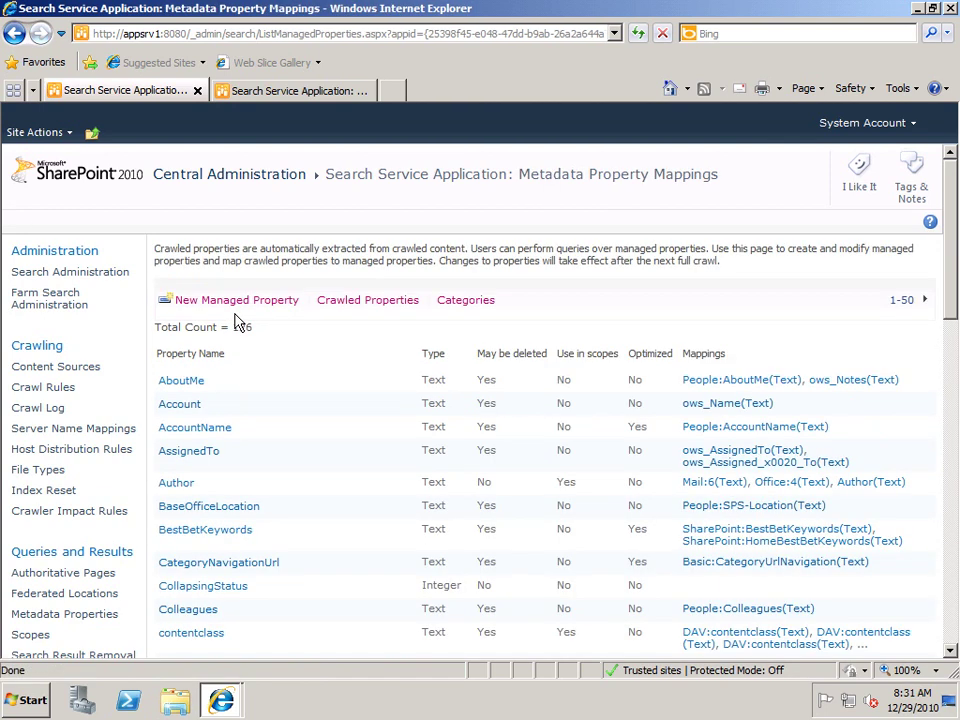
Review the existing Department managed property, then start a new managed property
drag(954, 317, 950, 420)
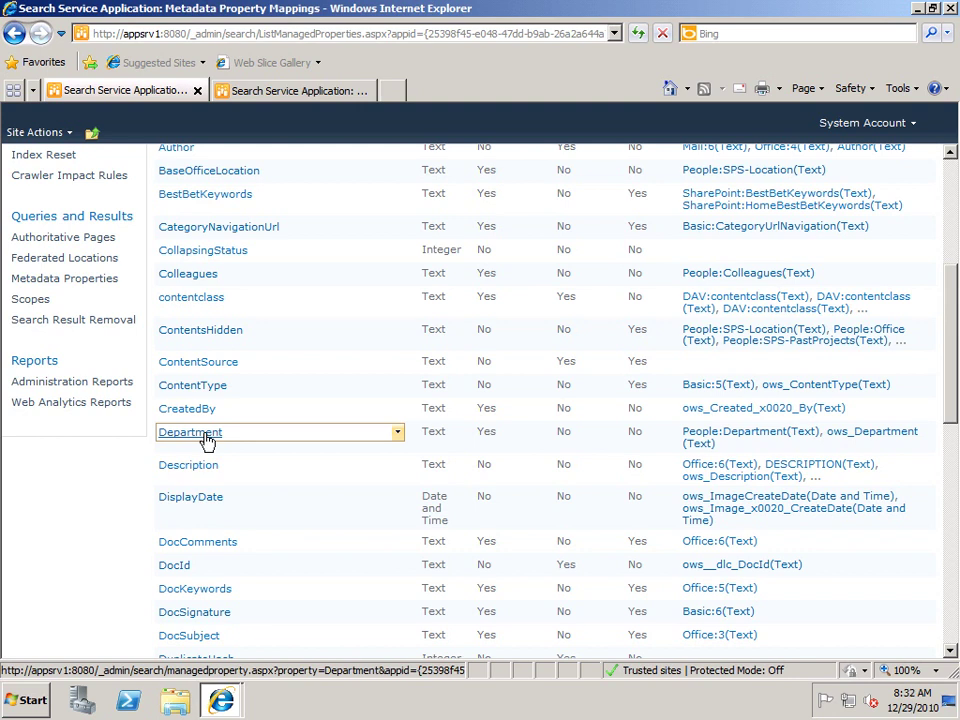
scroll(128, 439, up, 6)
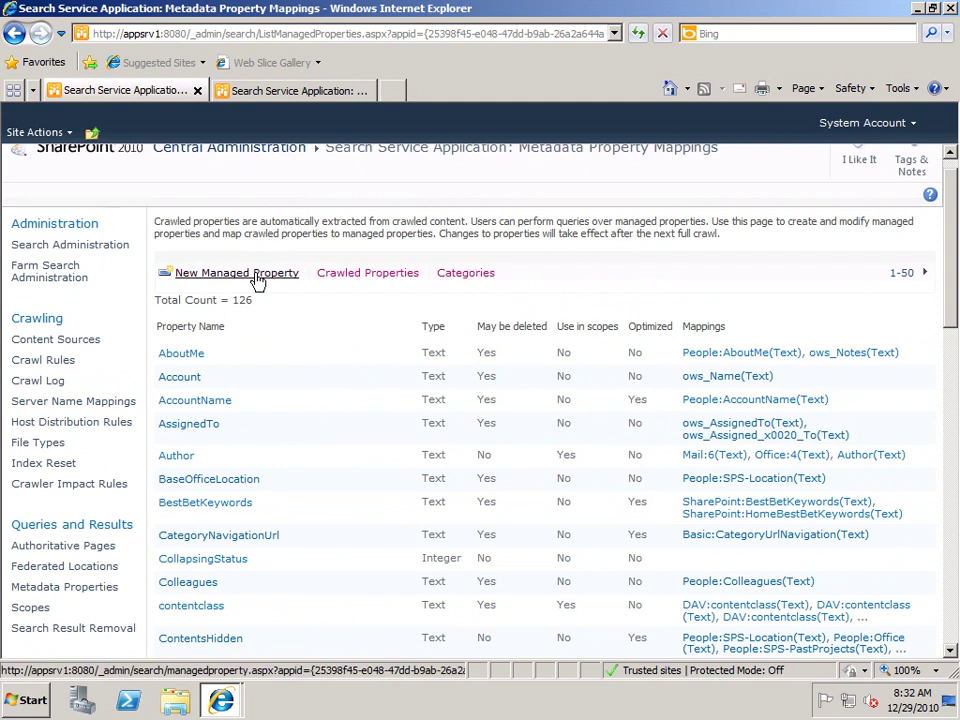
click(257, 274)
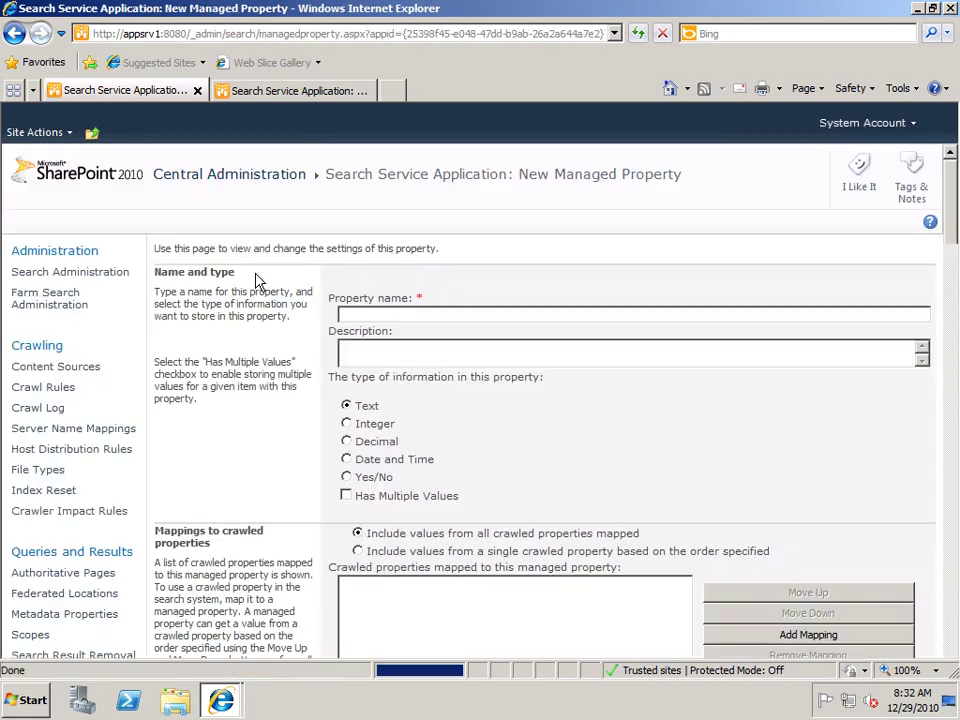
Name the new managed property LitwareDept and begin adding a crawled property mapping
text(LitwareDept)
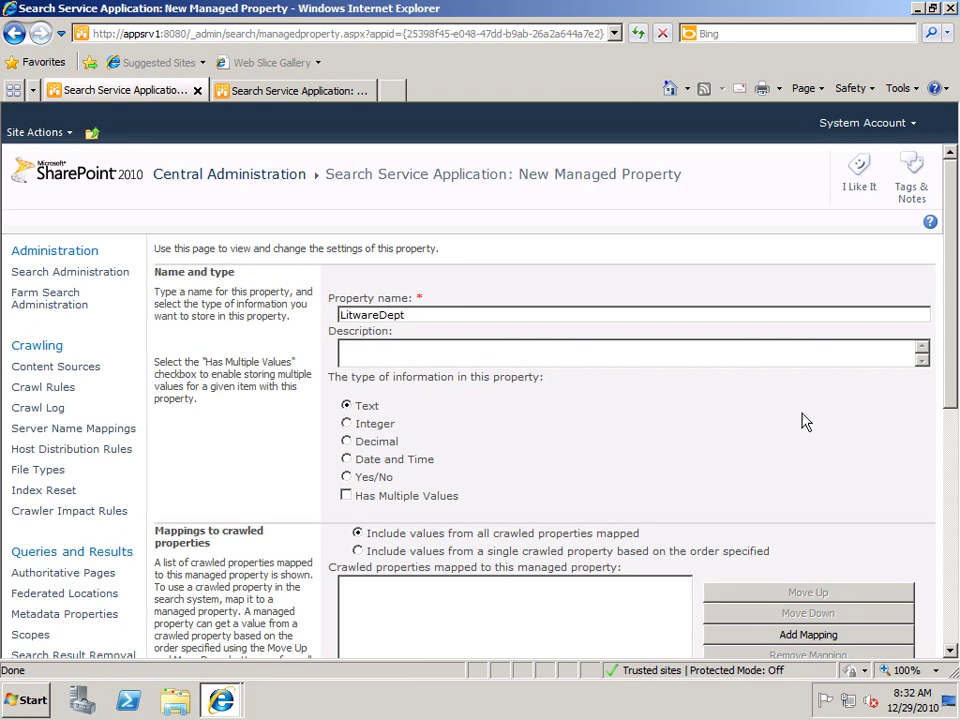
drag(955, 378, 945, 528)
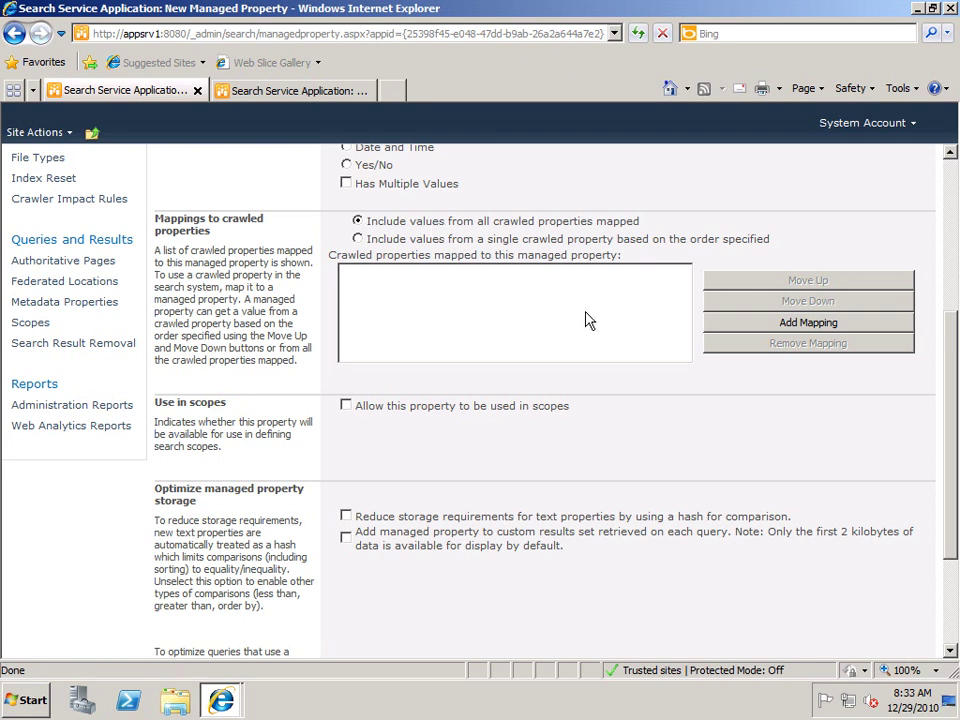
click(731, 326)
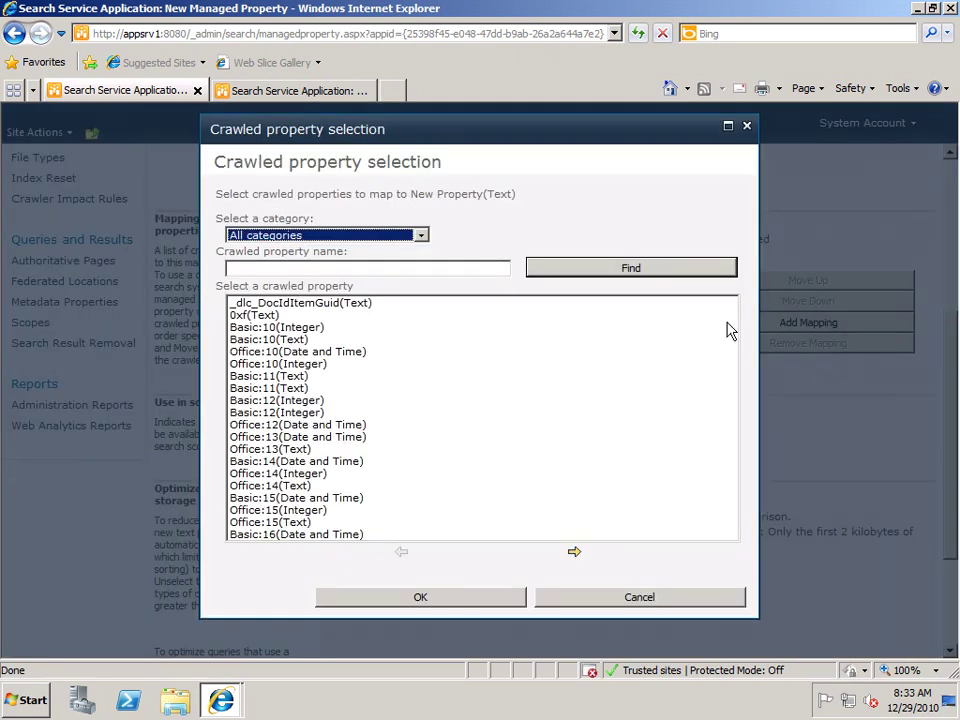
Search crawled properties for 'department' and map Department(Text) to LitwareDept
click(505, 270)
text(department)
click(545, 278)
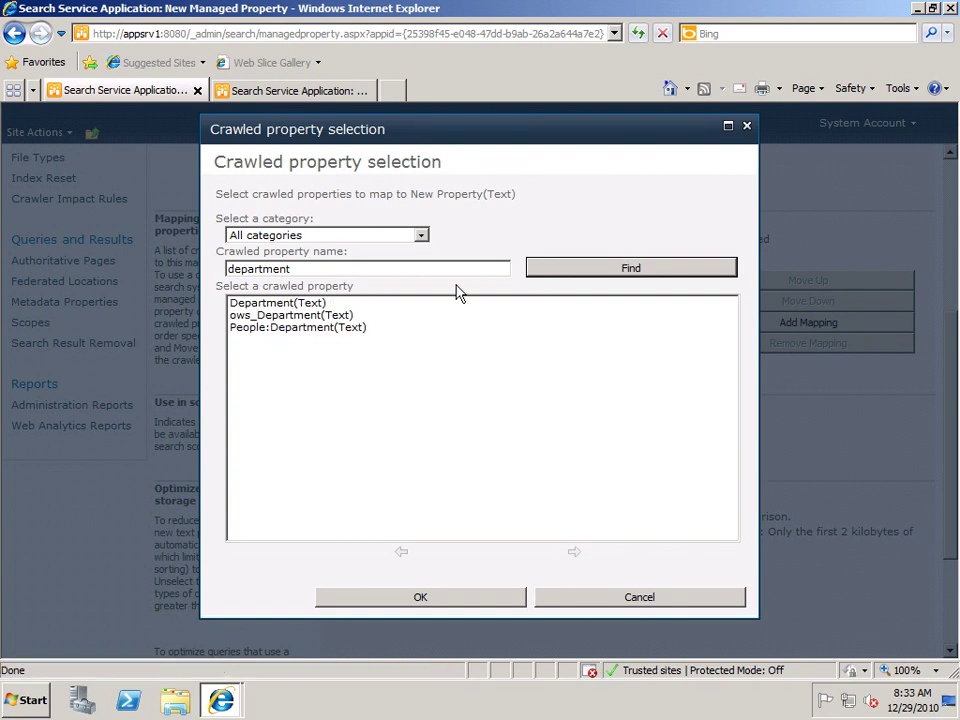
click(310, 305)
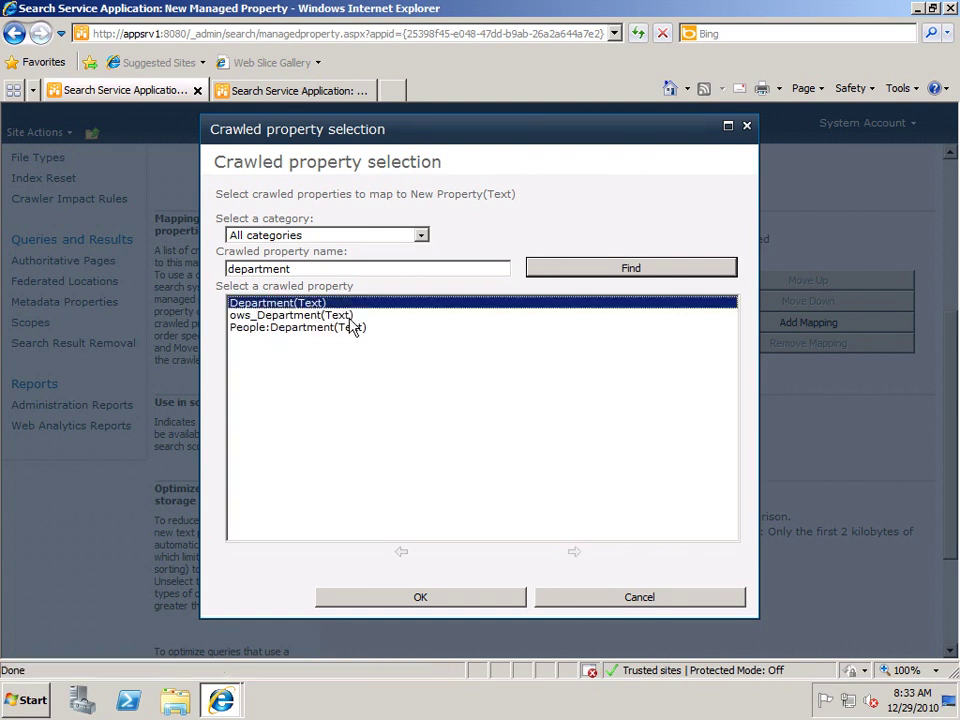
click(470, 598)
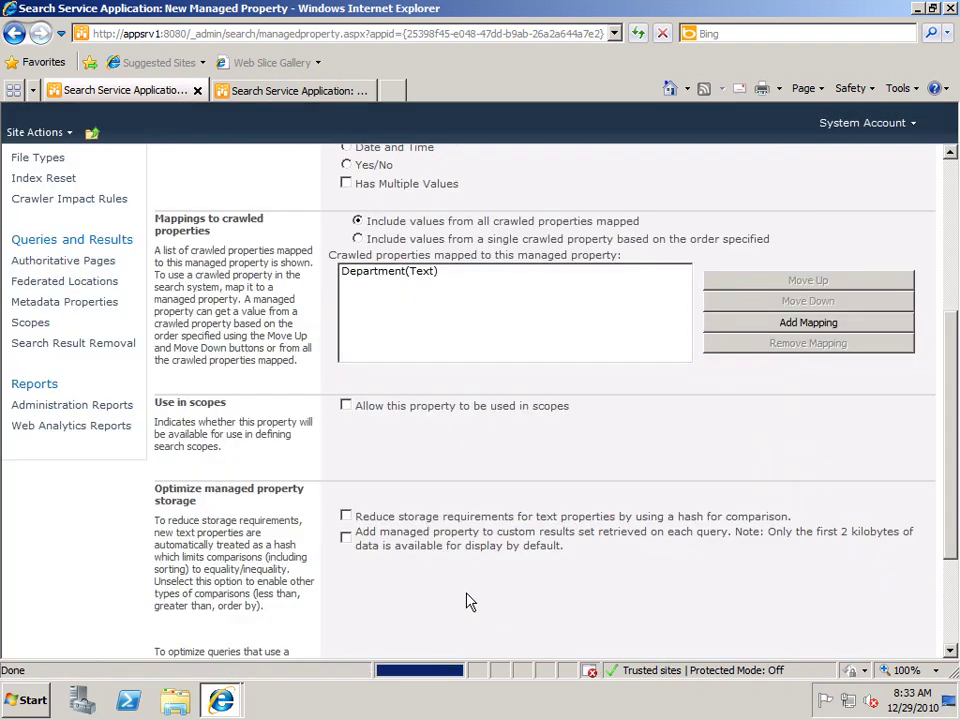
Save LitwareDept, confirm it appears among the 127 managed properties, and go to Content Sources
scroll(467, 600, down, 3)
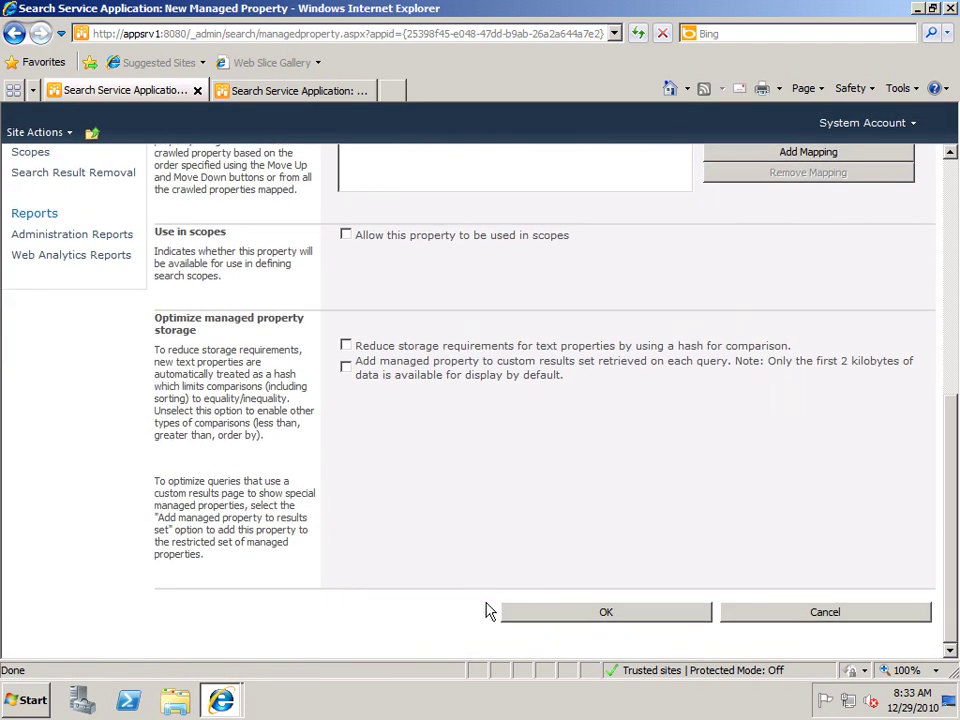
click(555, 618)
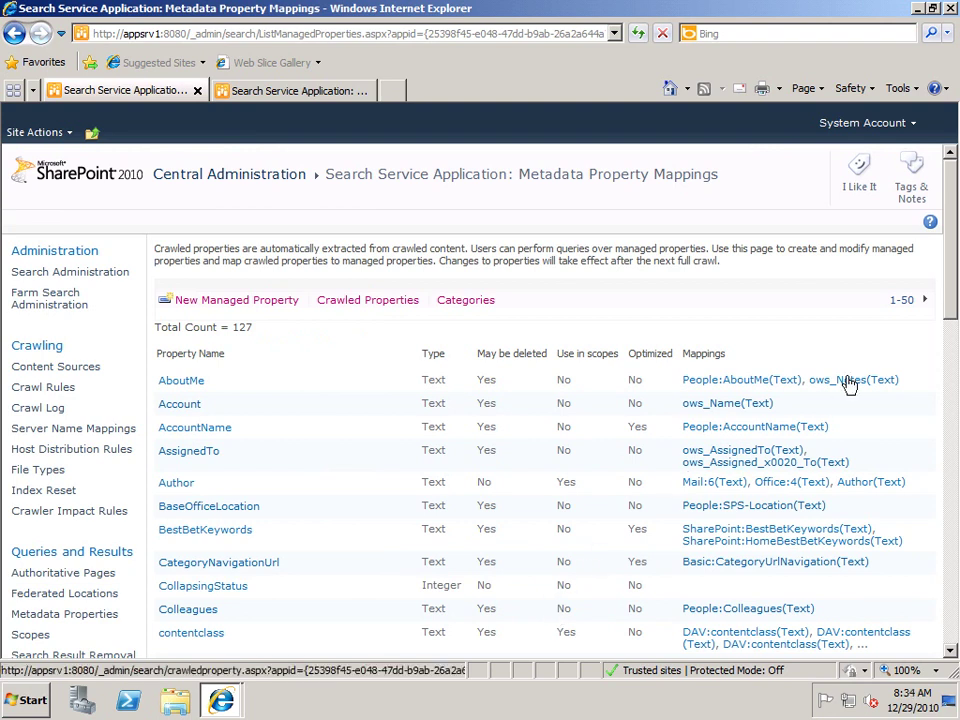
click(926, 301)
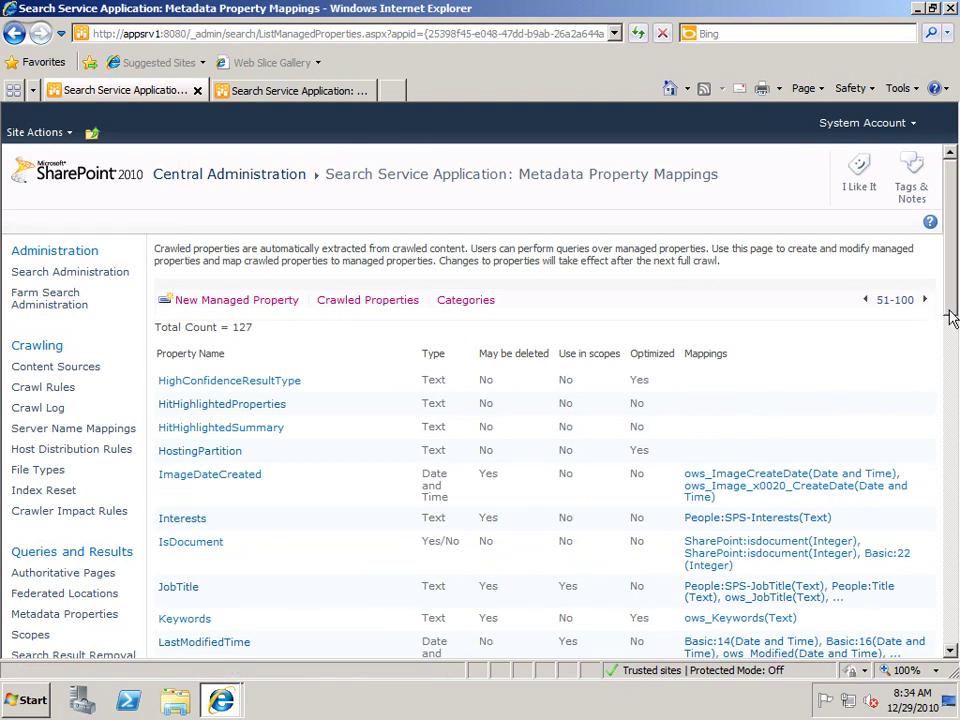
scroll(953, 357, down, 2)
scroll(953, 357, down, 4)
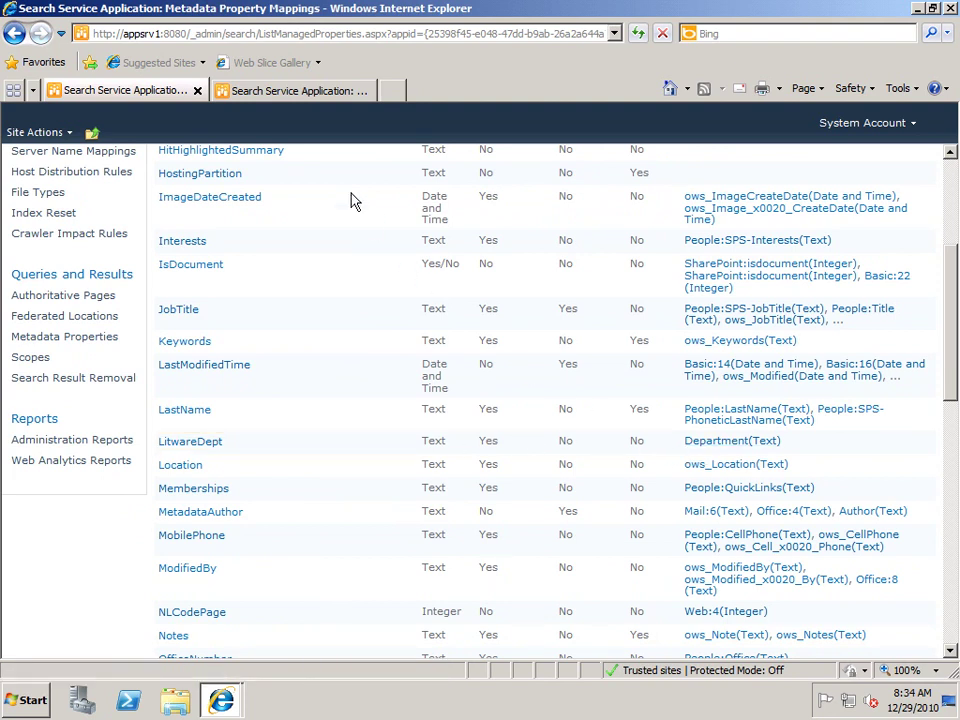
click(288, 92)
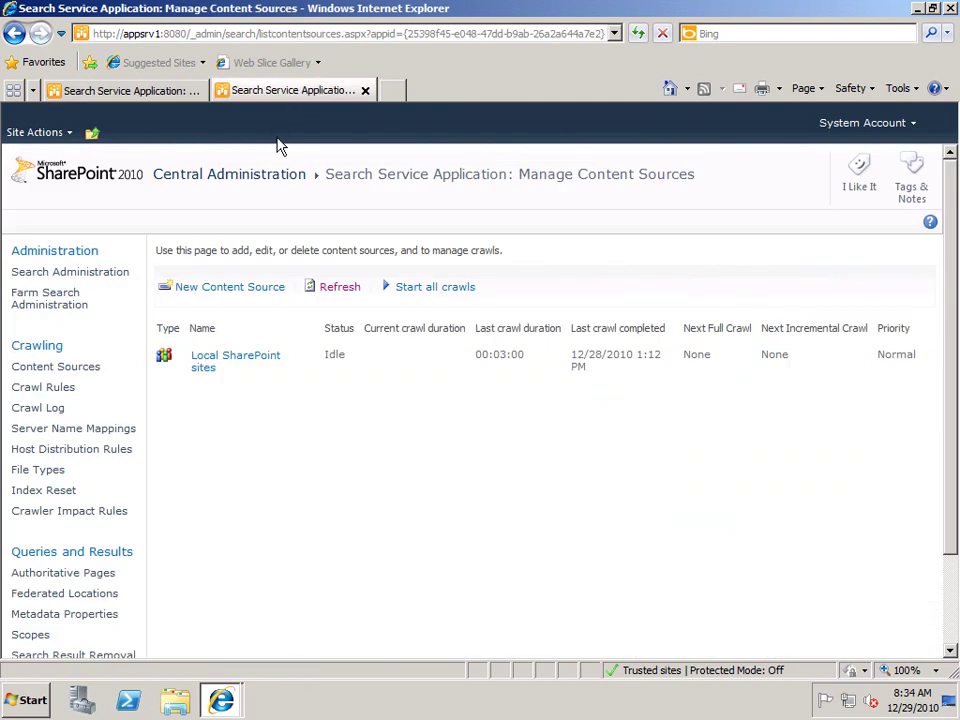
Start a full crawl of the Local SharePoint sites content source
click(249, 360)
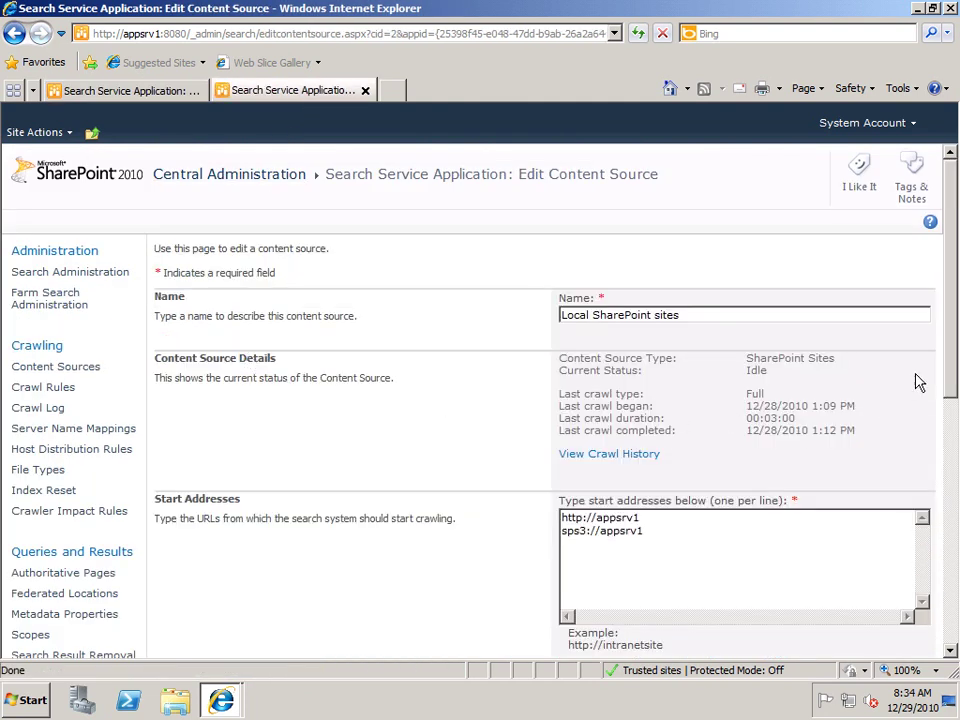
drag(951, 360, 951, 600)
click(716, 528)
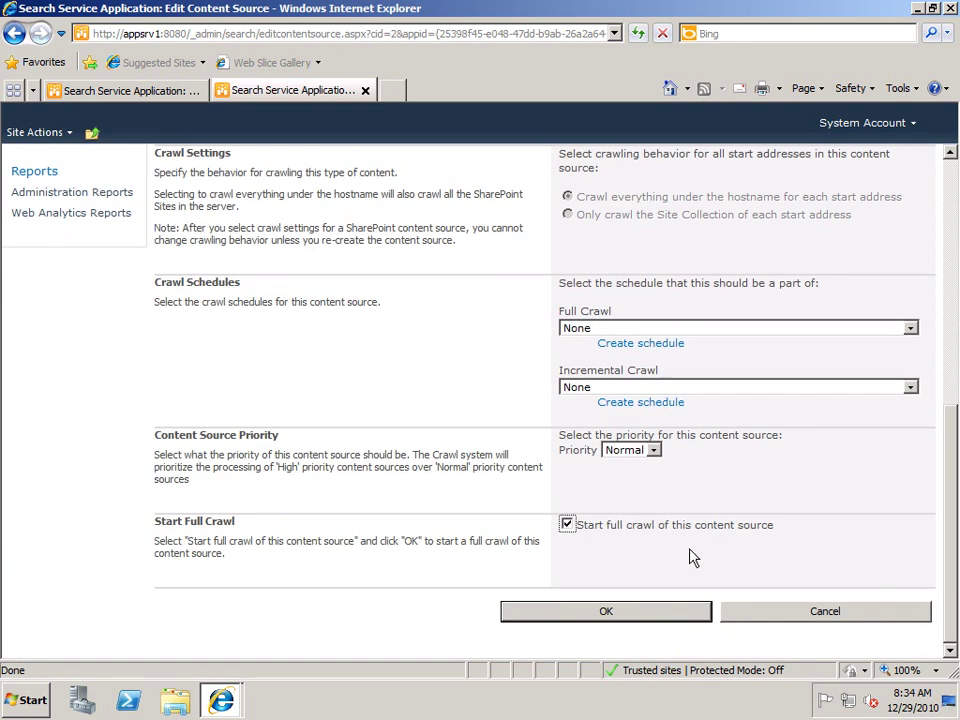
click(641, 614)
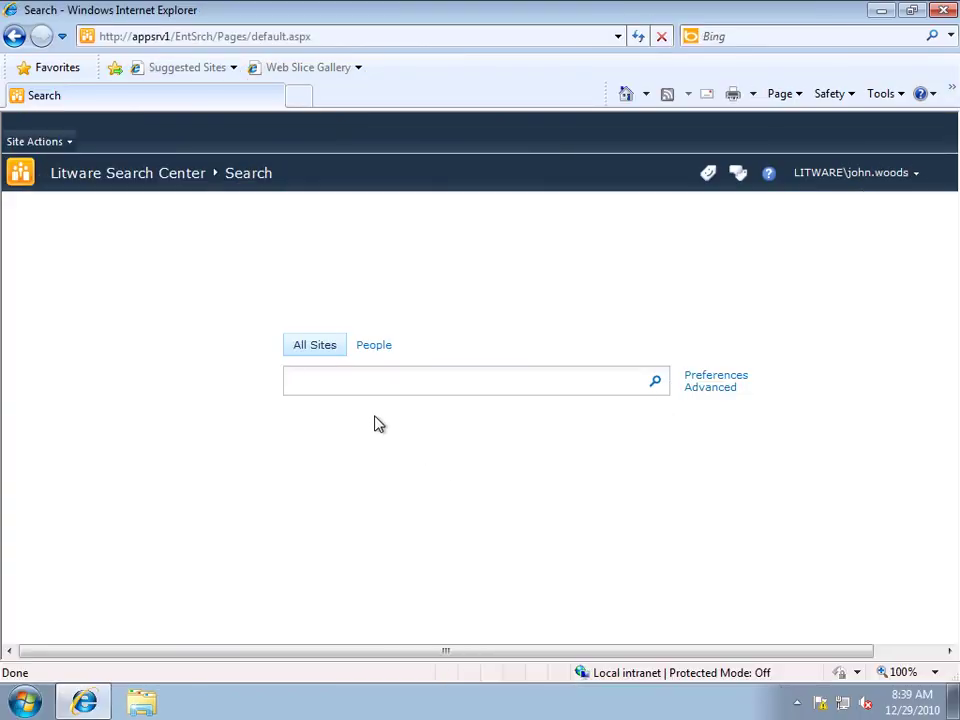
Search for LitwareDept:Engineering and scroll through its 8 results
text(LitwareDept:)
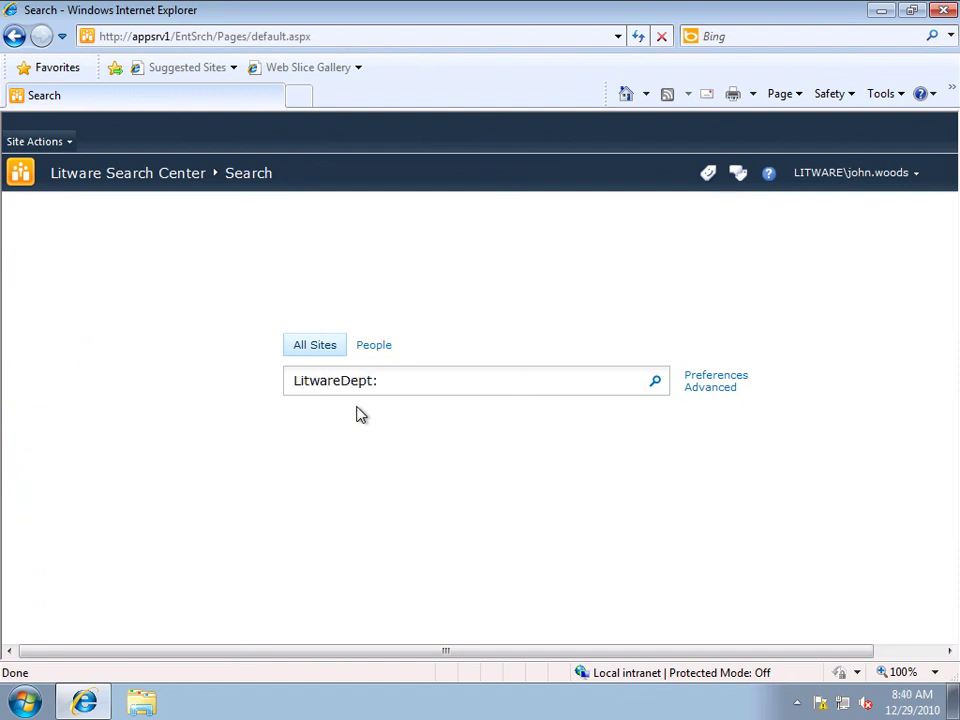
text(Engineering)
key(Return)
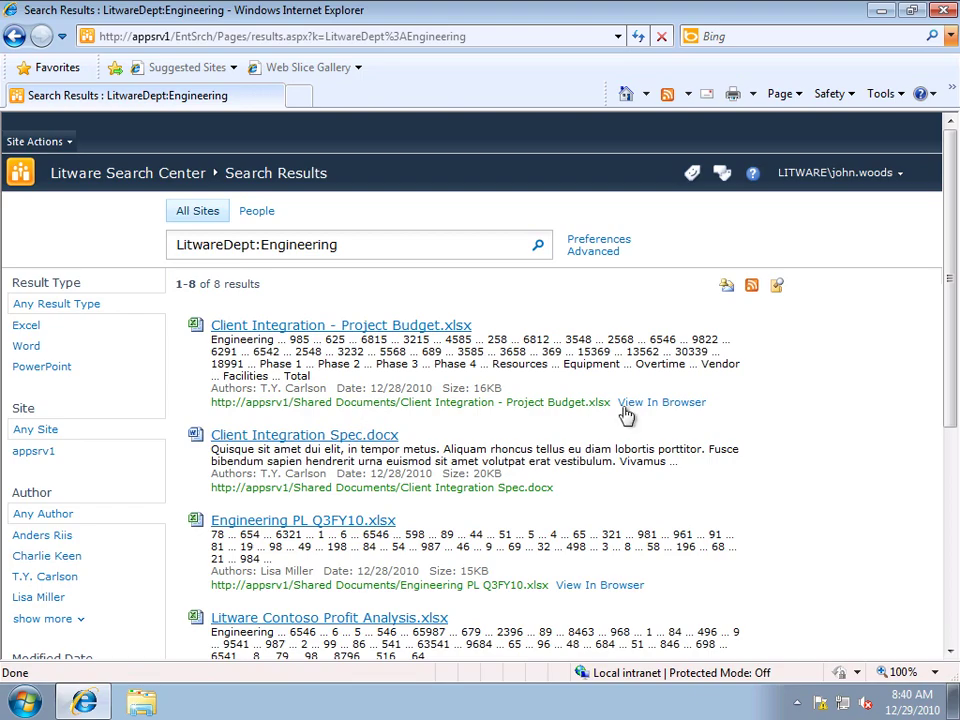
drag(951, 333, 950, 555)
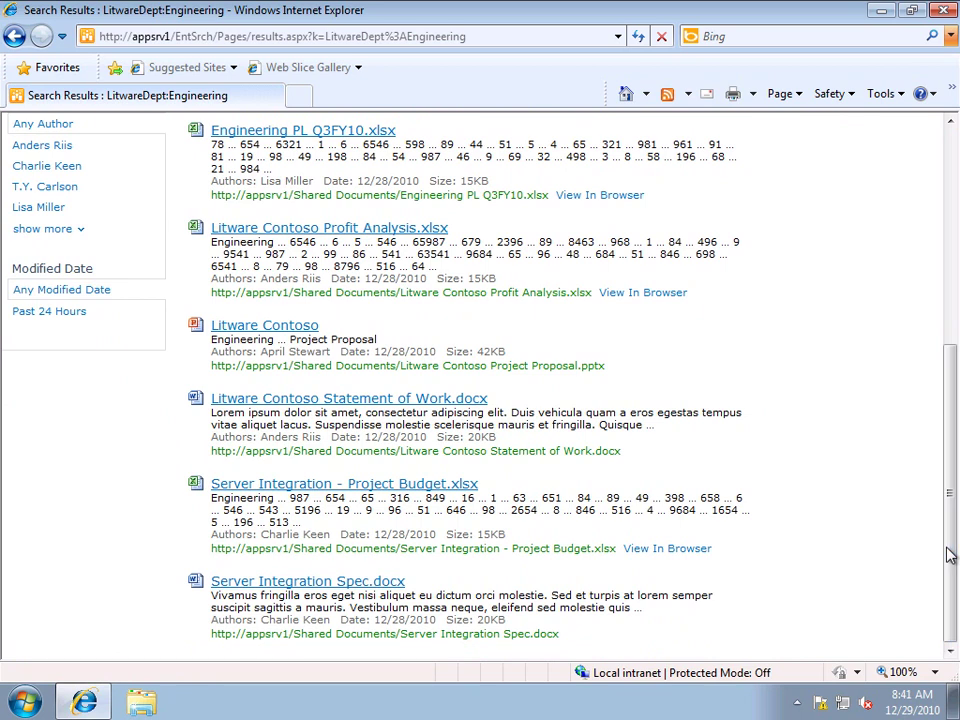
click(954, 327)
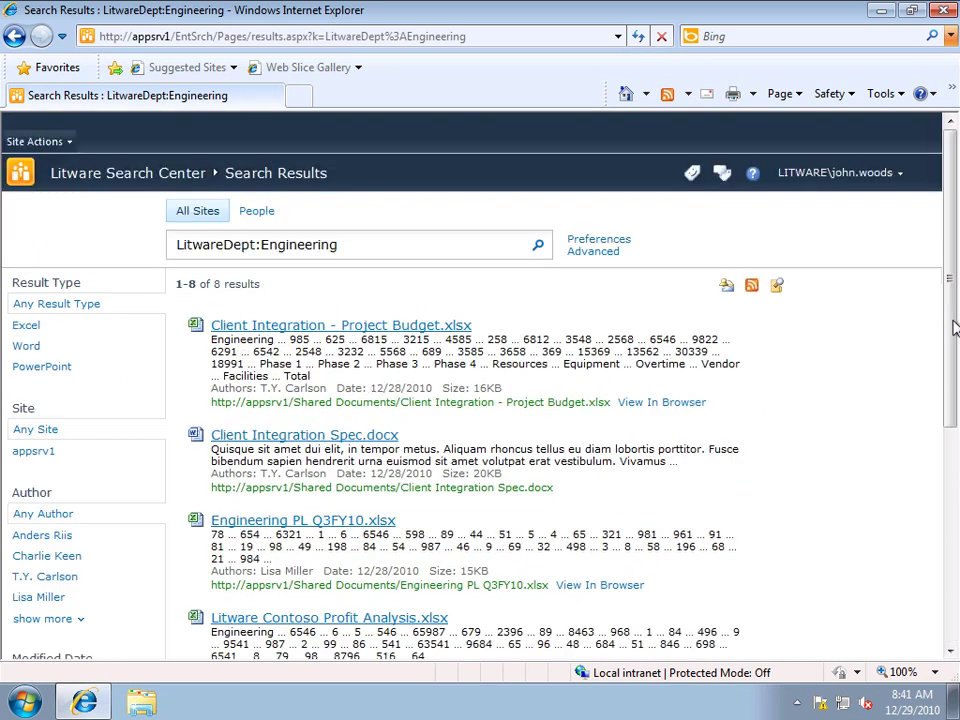
Change the query to LitwareDept:Marketing and run the search
double_click(300, 245)
text(Marketing)
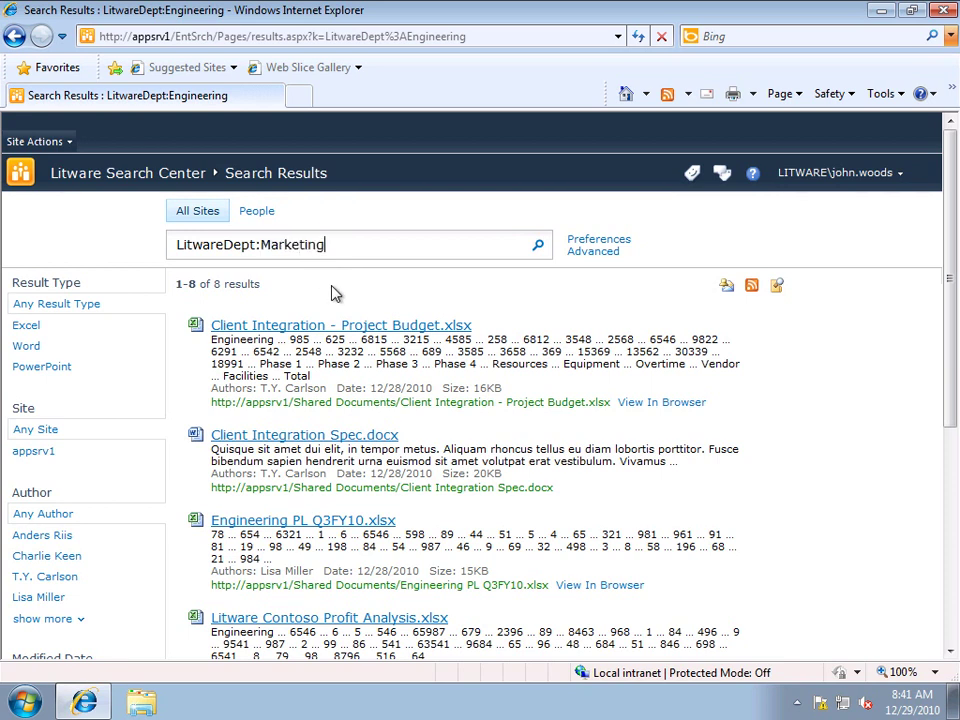
click(537, 247)
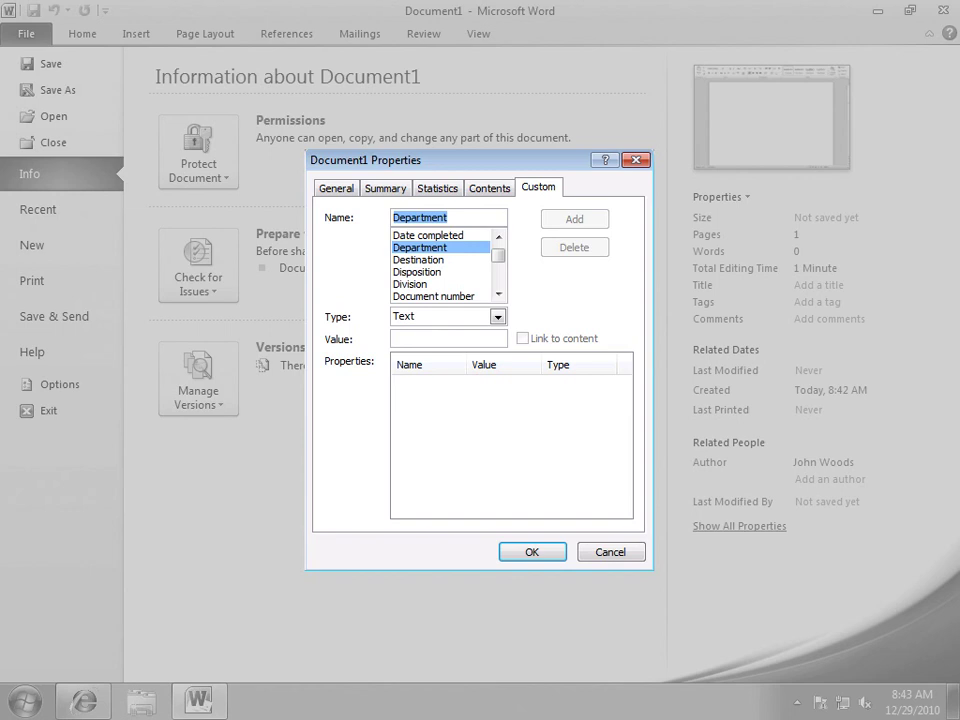
Choose Division as the custom property name in Word's Advanced Properties
click(410, 284)
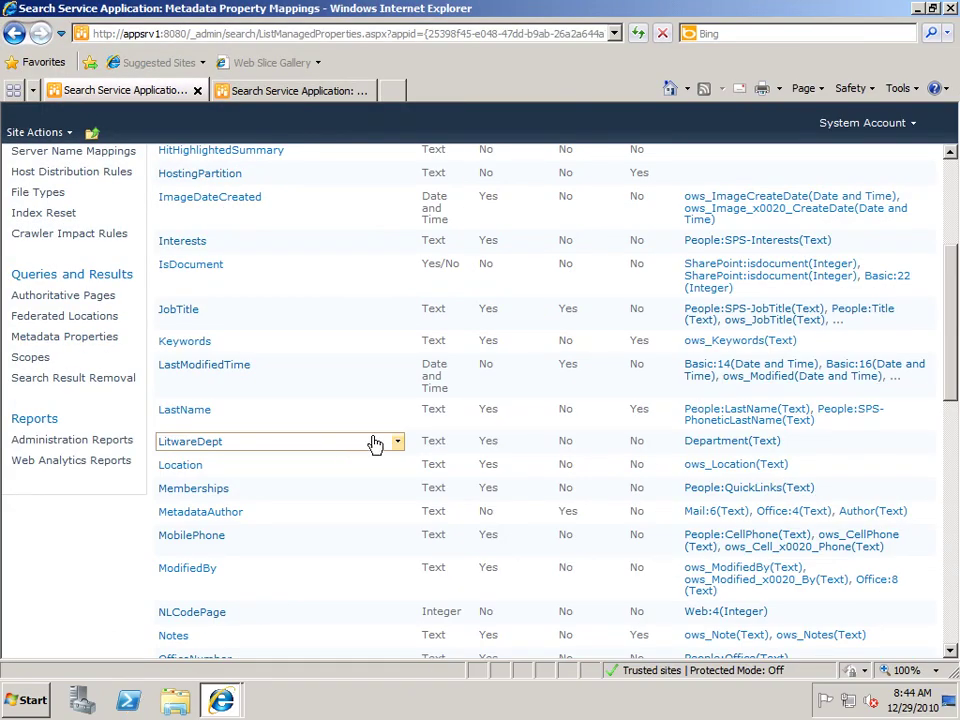
Filter the crawled properties list by 'division' to find the unmapped Division(Text) property
scroll(955, 229, up, 5)
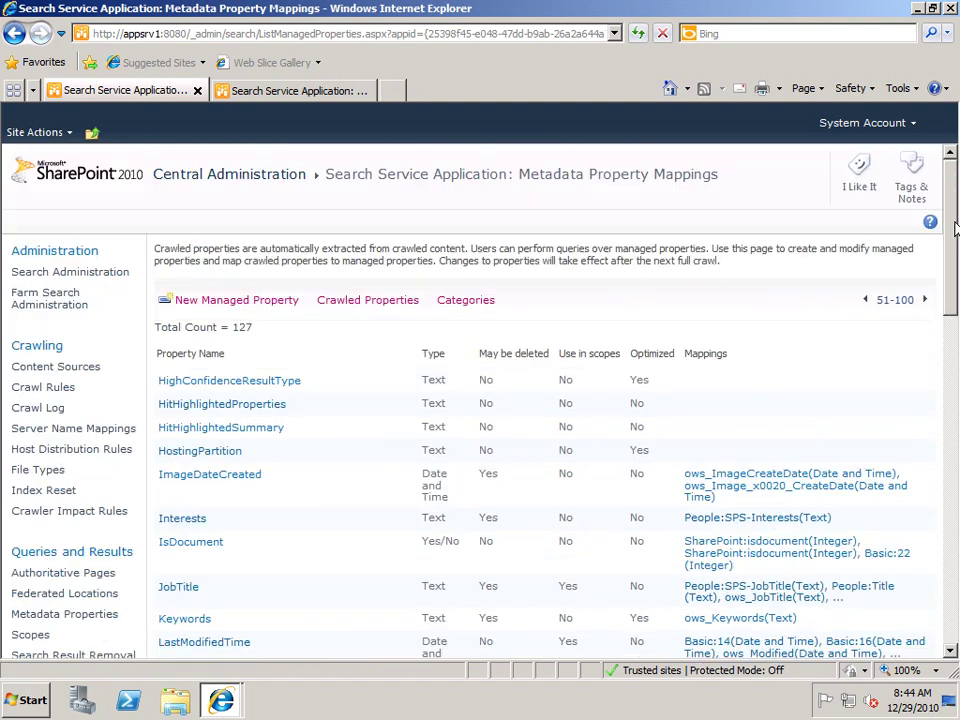
click(391, 311)
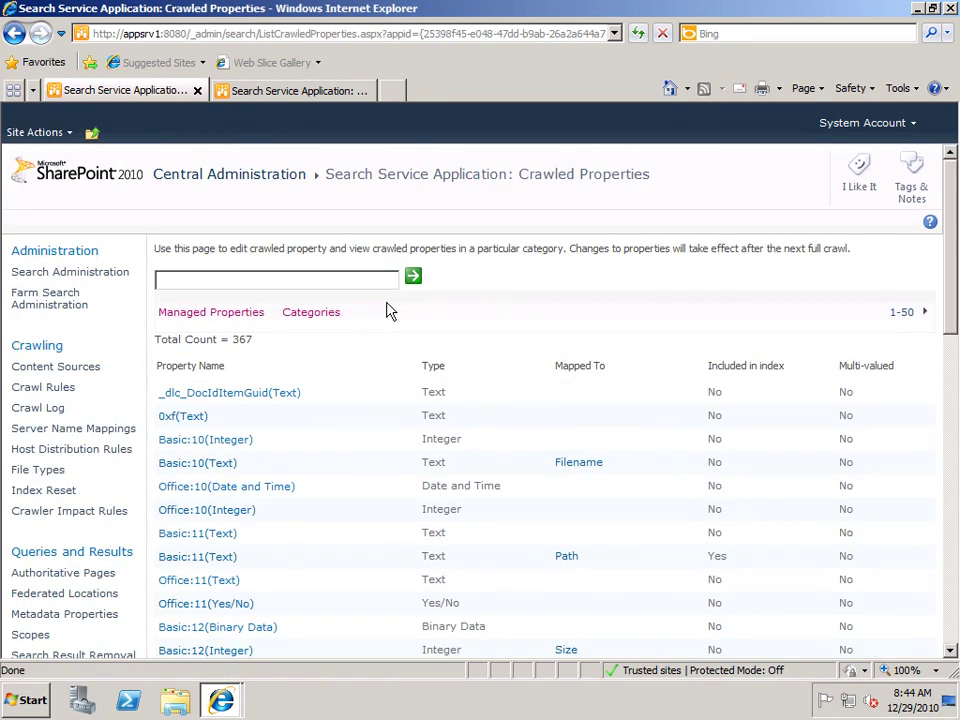
click(388, 280)
text(division)
click(412, 279)
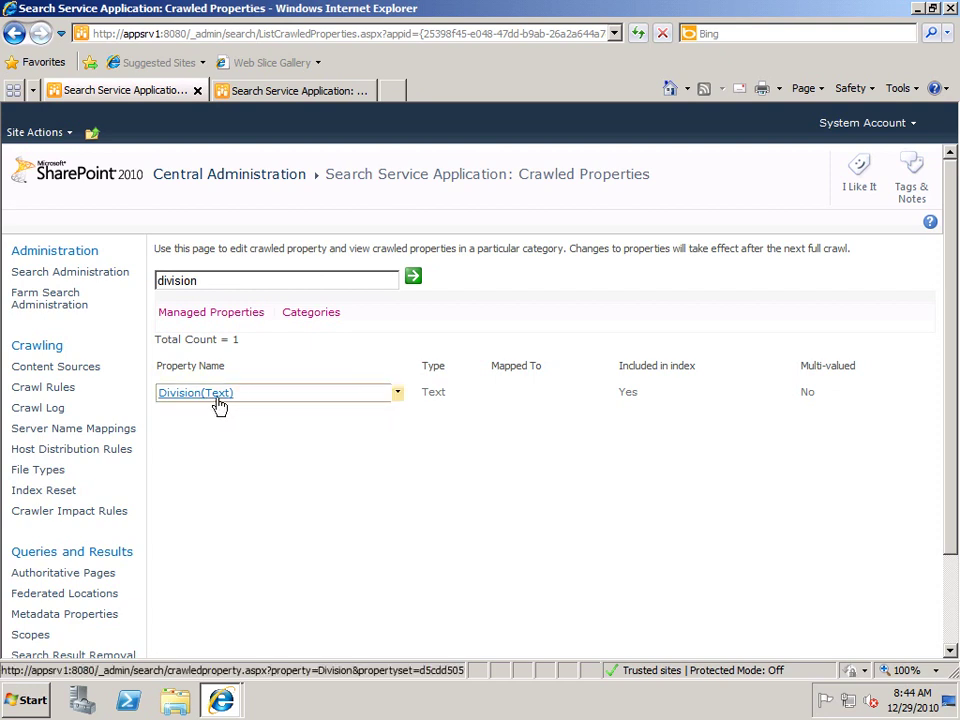
Map the Division(Text) crawled property to the LitwareDept(Text) managed property and save
click(398, 396)
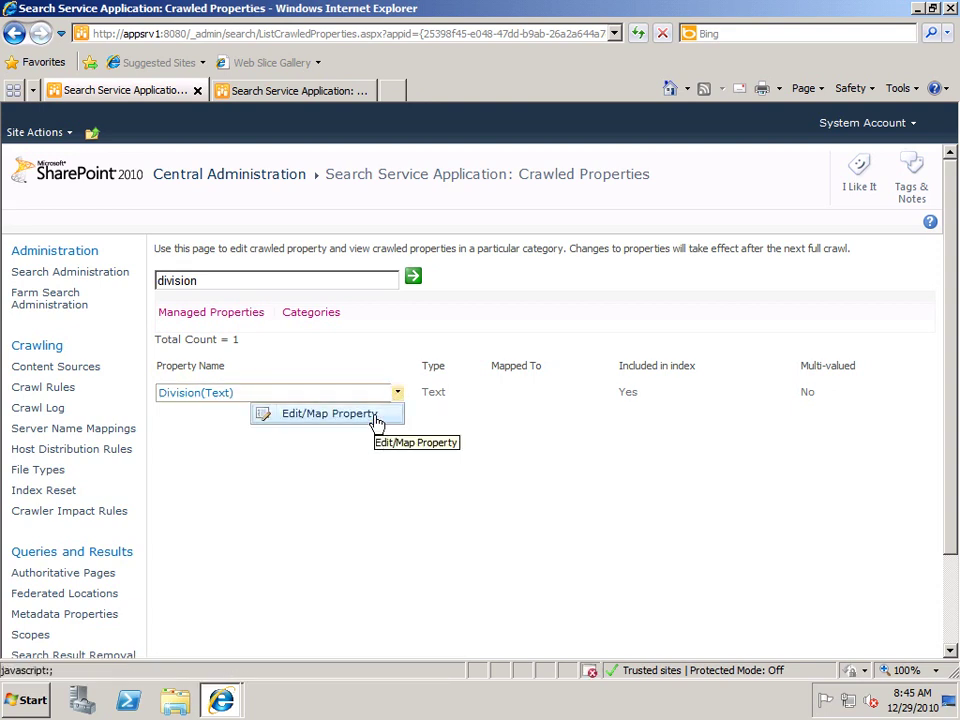
click(377, 424)
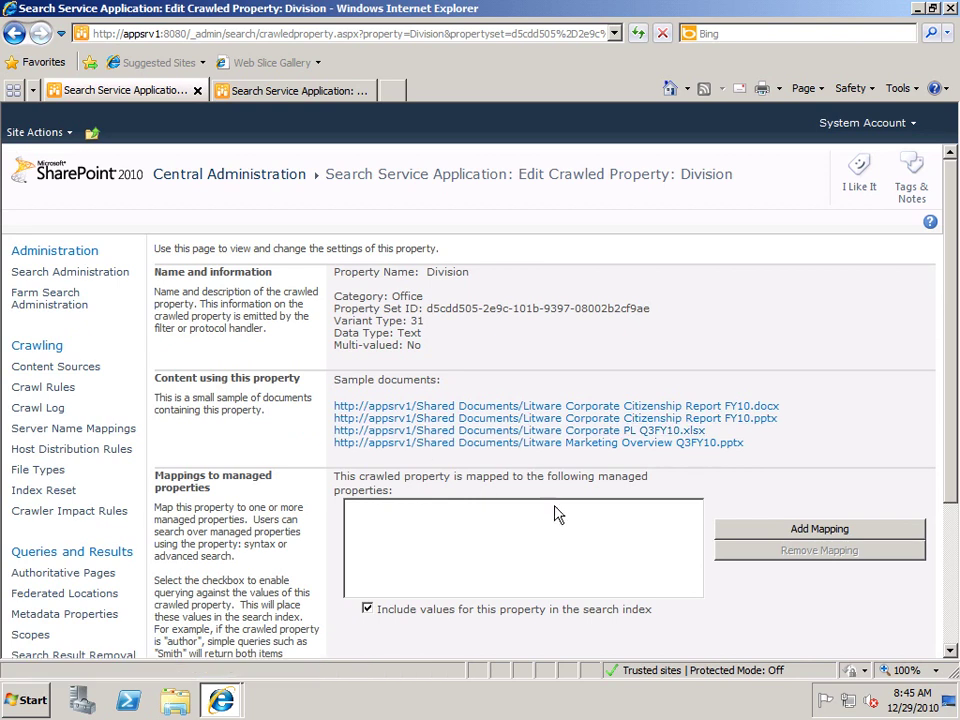
click(746, 530)
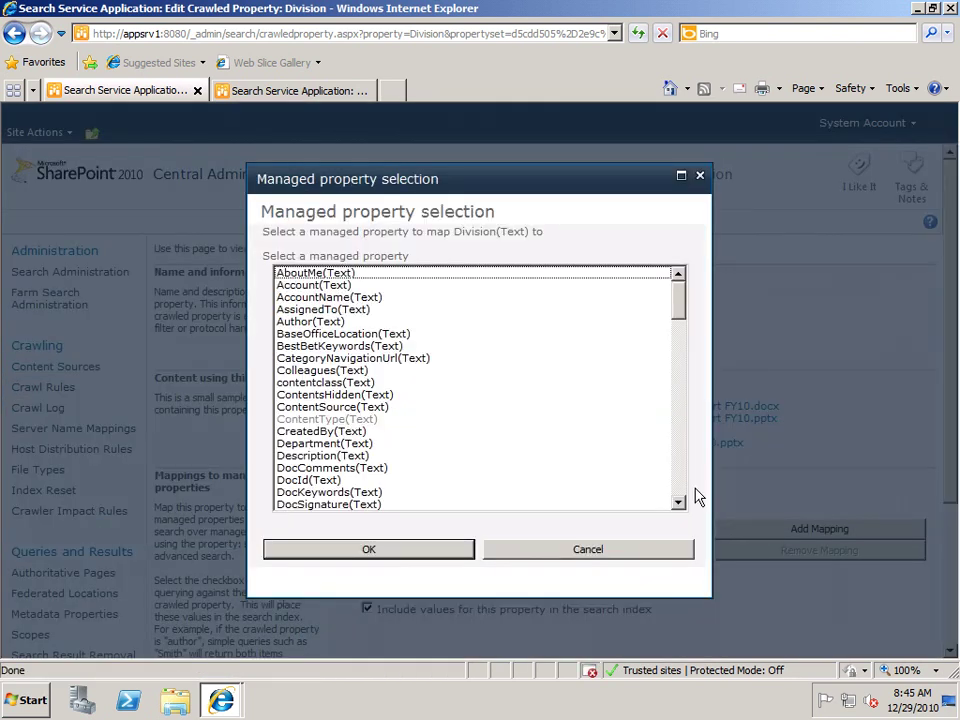
scroll(680, 478, down, 5)
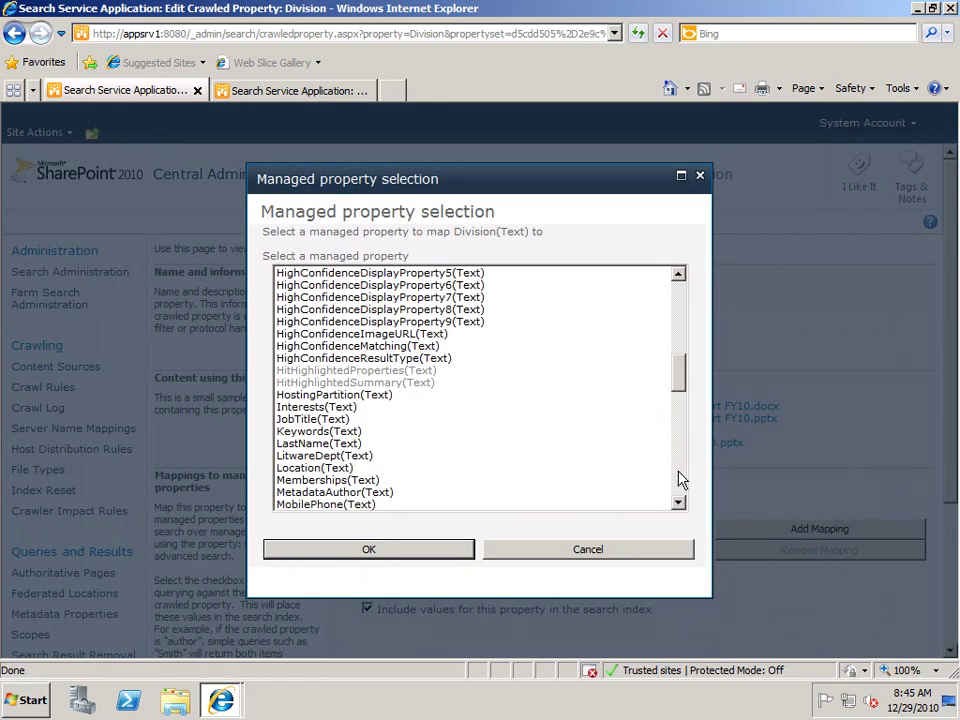
click(360, 457)
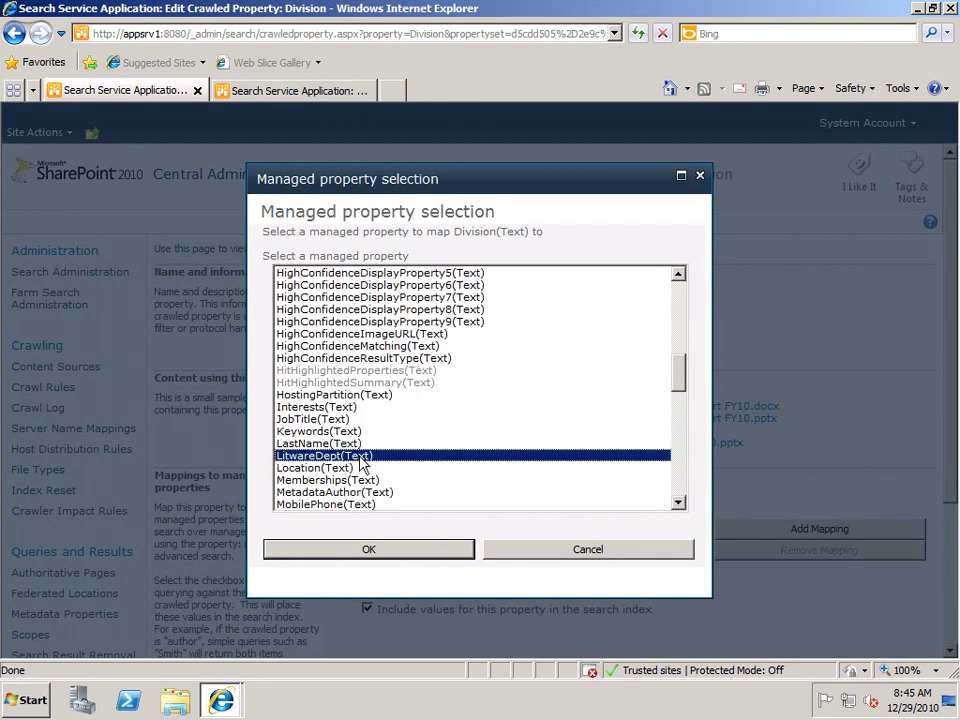
click(409, 553)
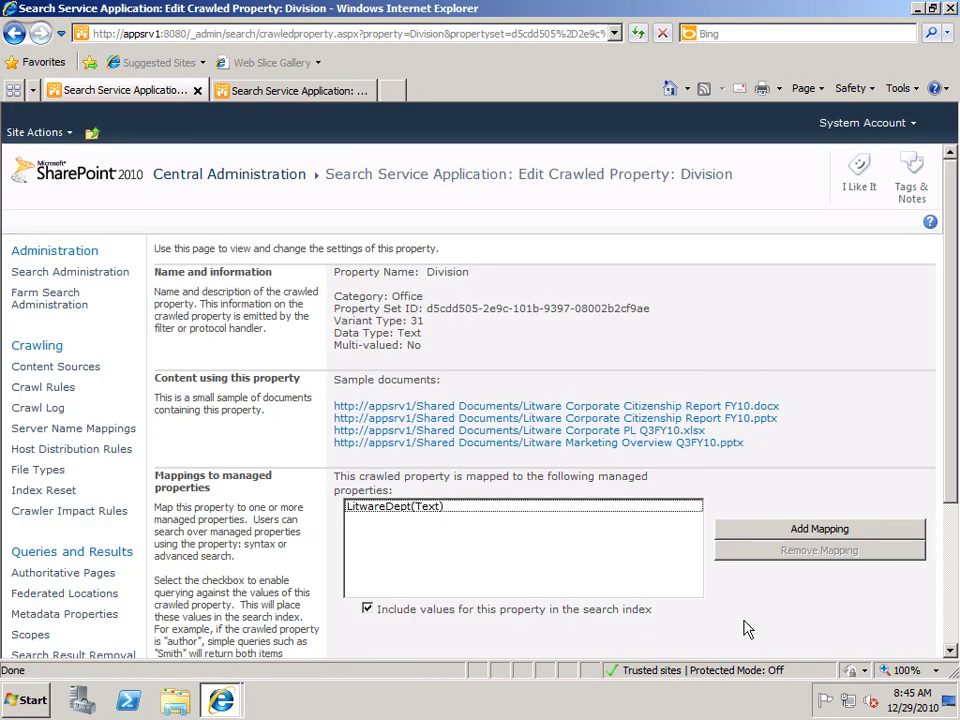
click(951, 614)
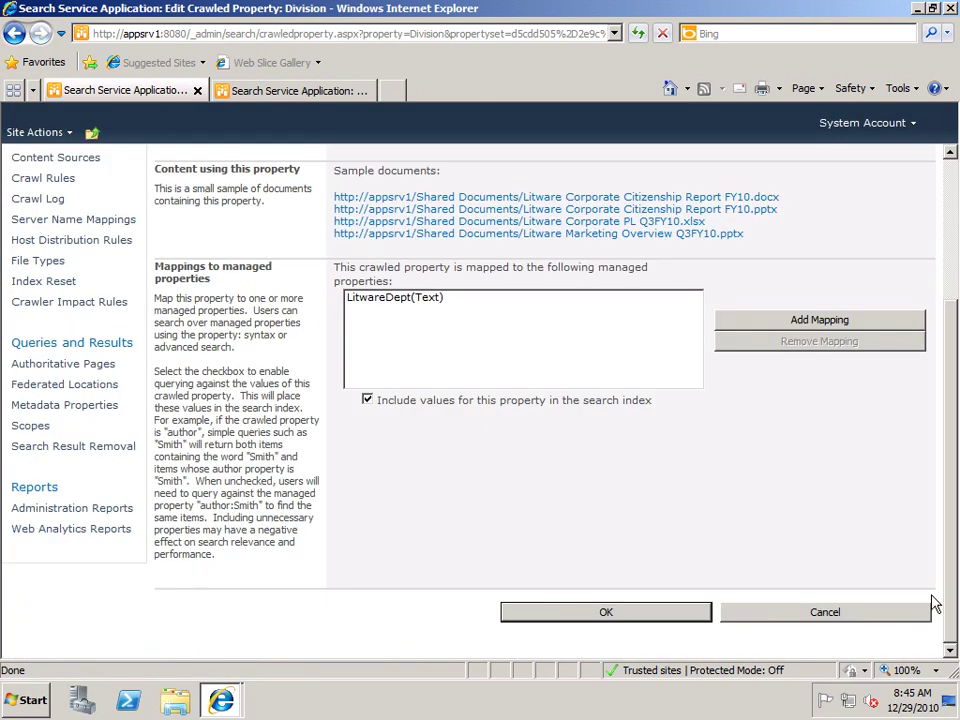
click(632, 618)
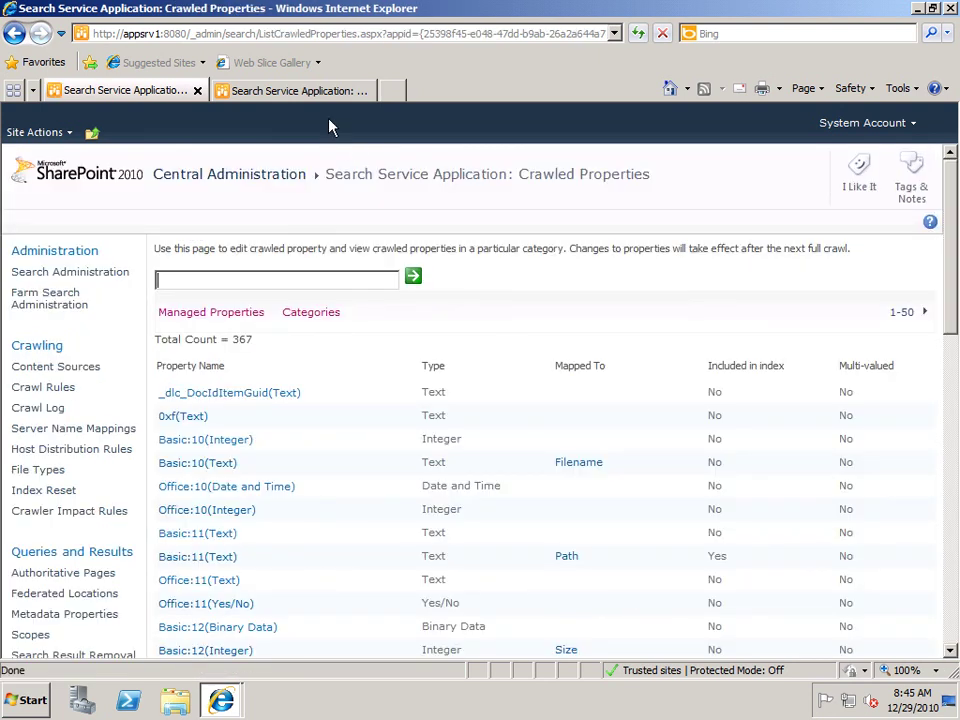
Start a full crawl of the Local SharePoint sites content source
click(306, 93)
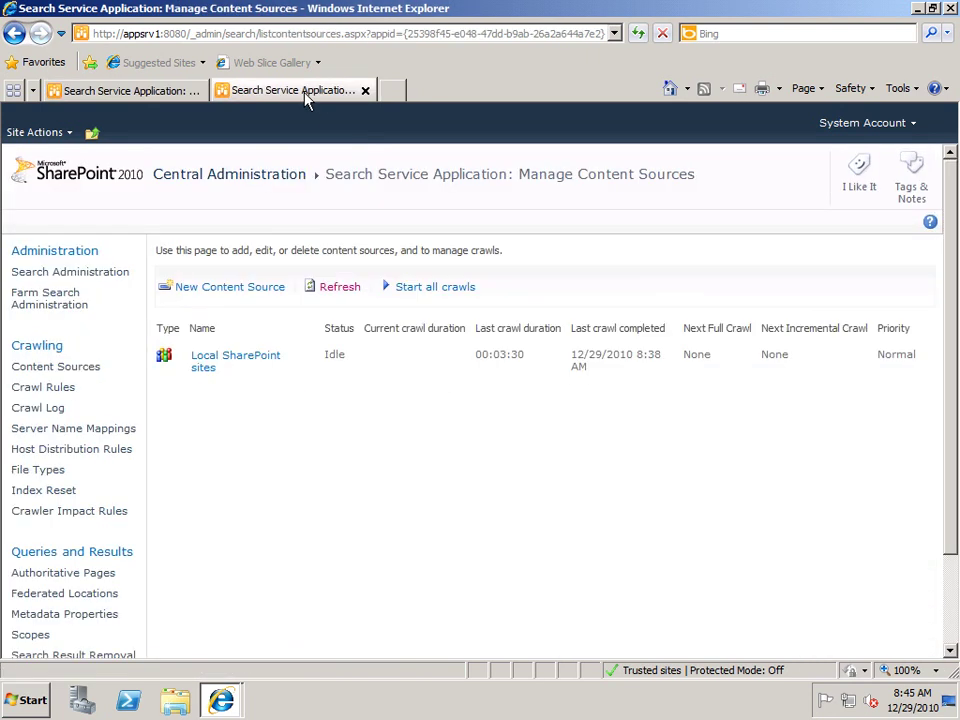
click(236, 362)
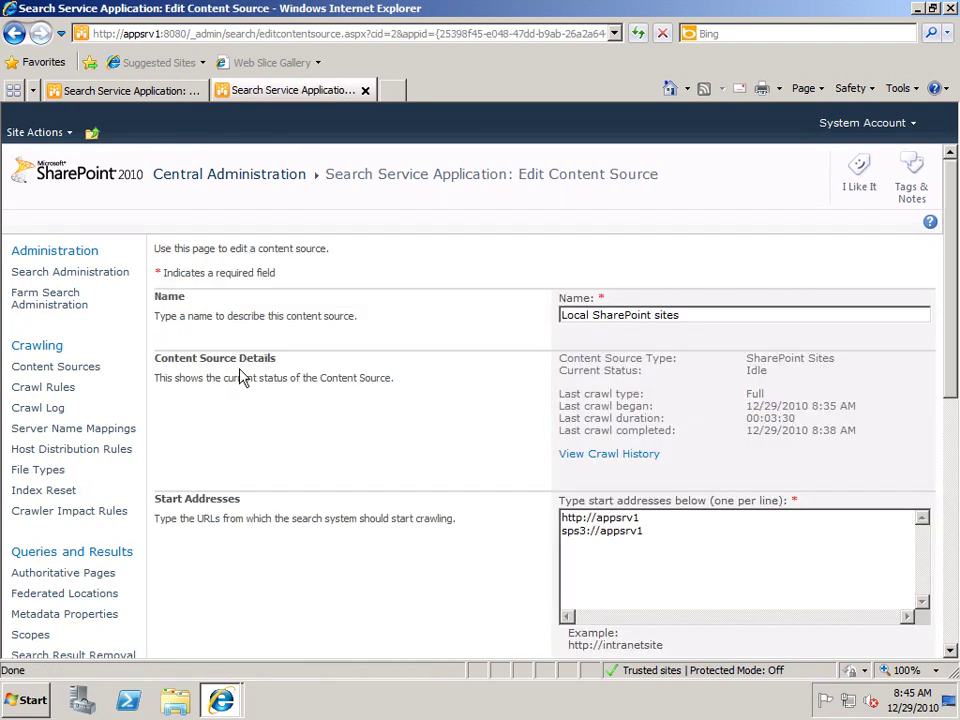
scroll(246, 380, down, 5)
scroll(340, 478, down, 2)
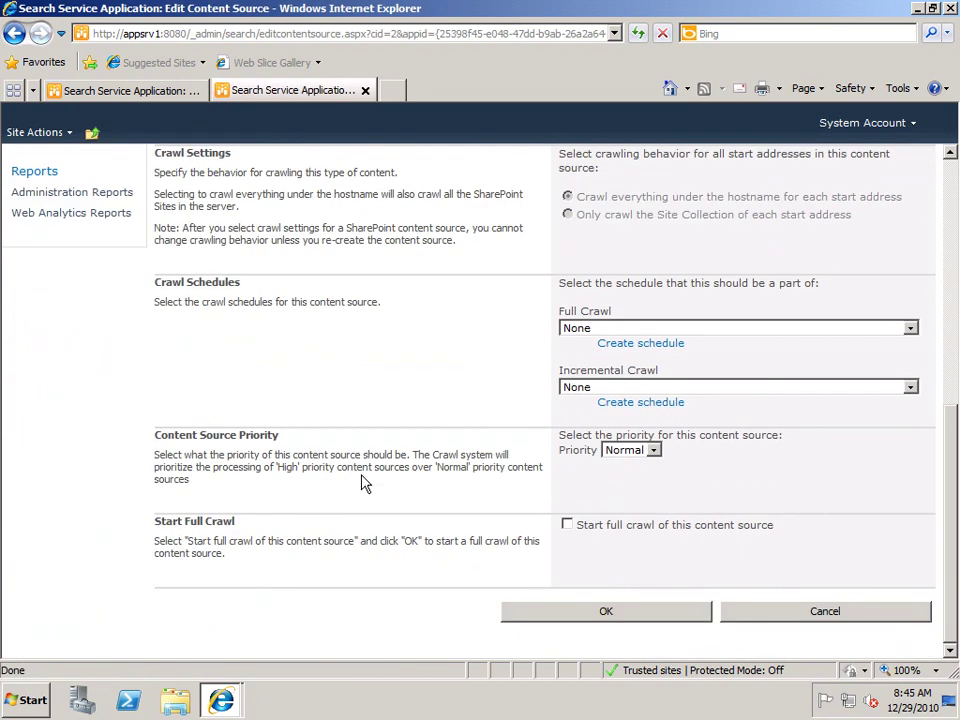
click(567, 524)
click(585, 612)
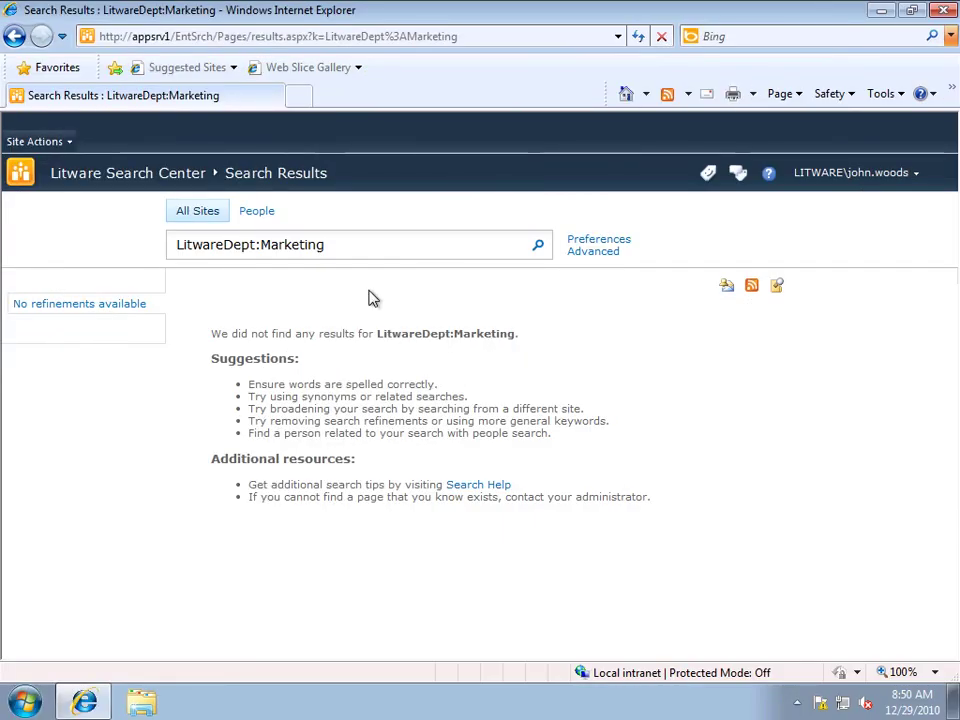
Rerun the LitwareDept:Marketing search in the Search Center
click(537, 250)
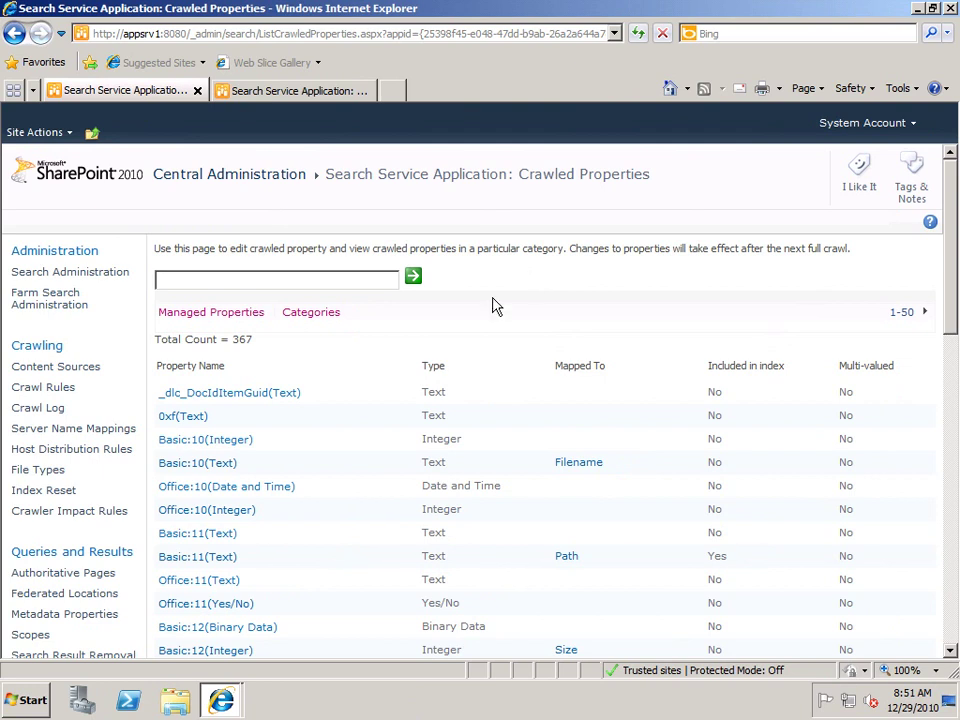
Add the Department(Text) crawled property as a mapping on the Department managed property
click(234, 318)
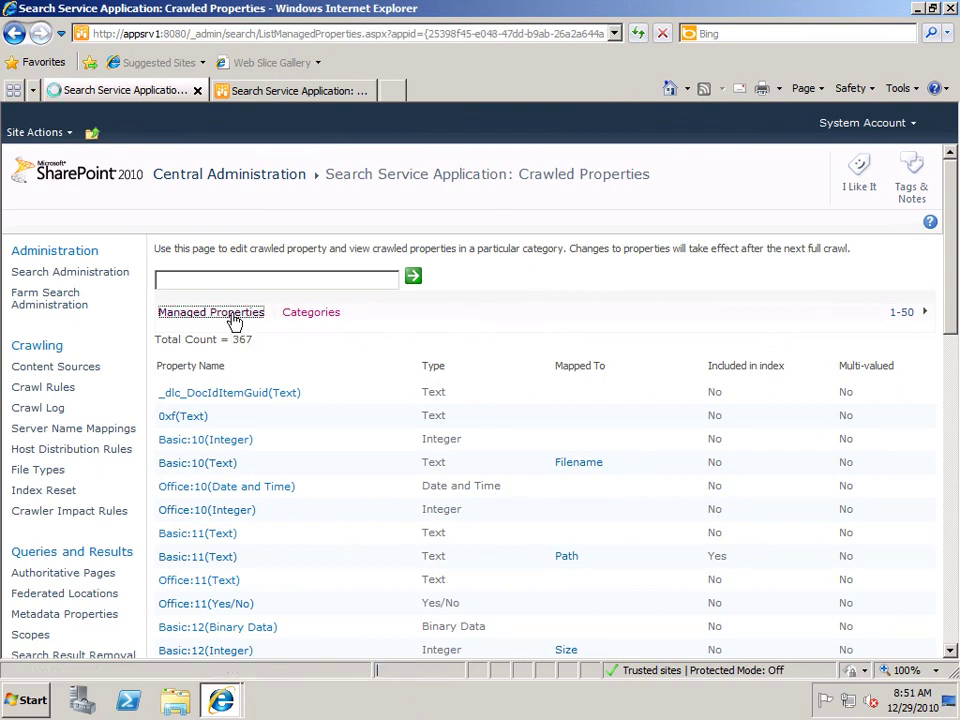
scroll(150, 338, down, 1)
scroll(150, 338, down, 1)
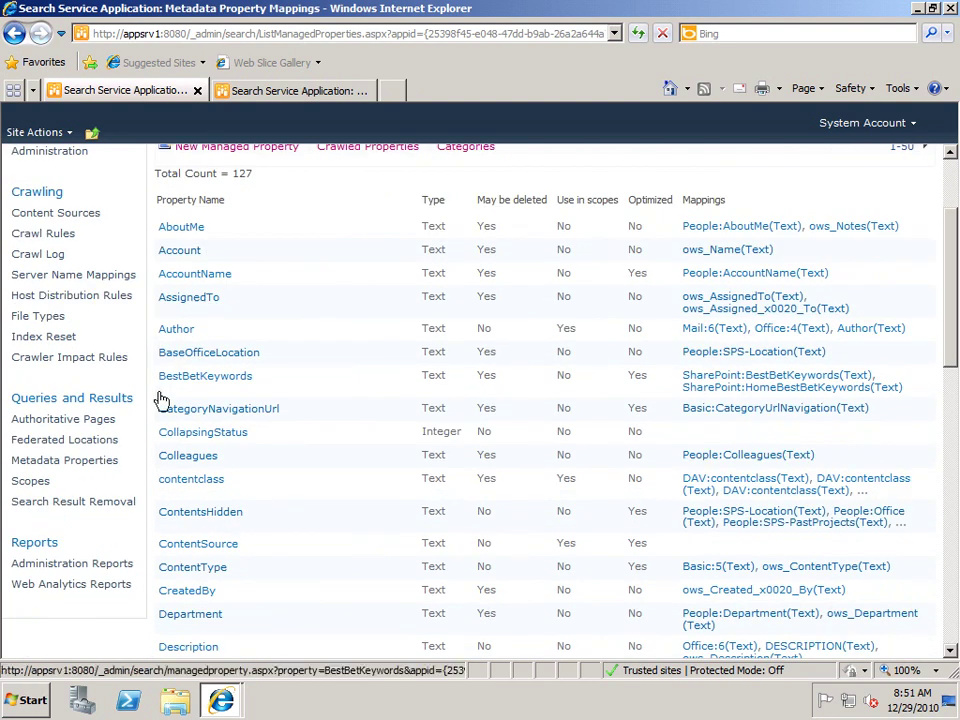
click(192, 614)
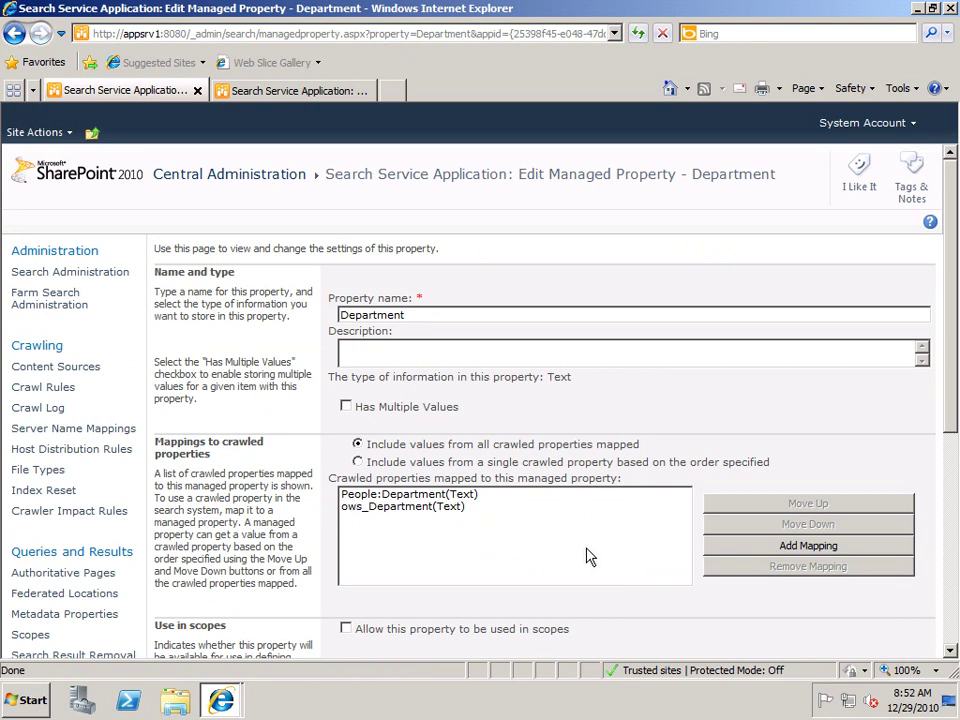
click(720, 548)
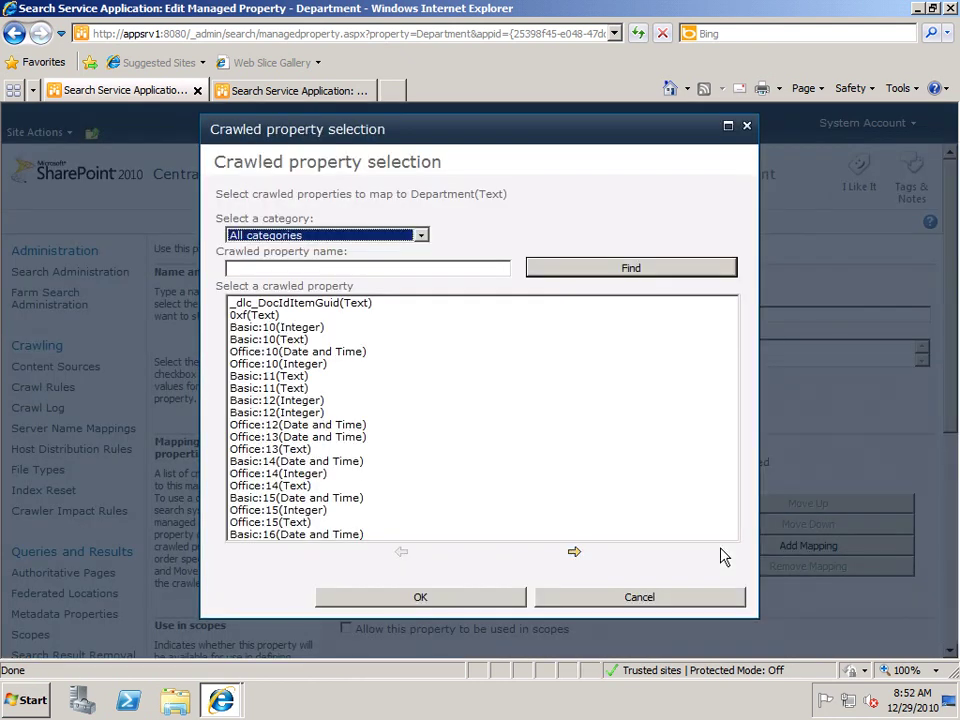
click(450, 269)
text(department)
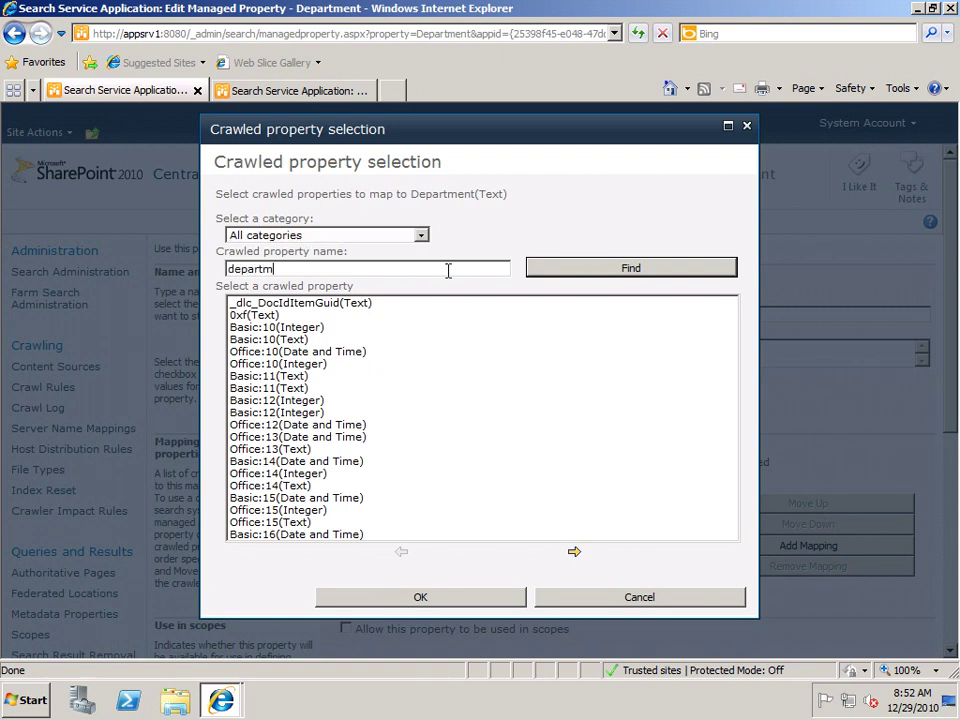
click(572, 270)
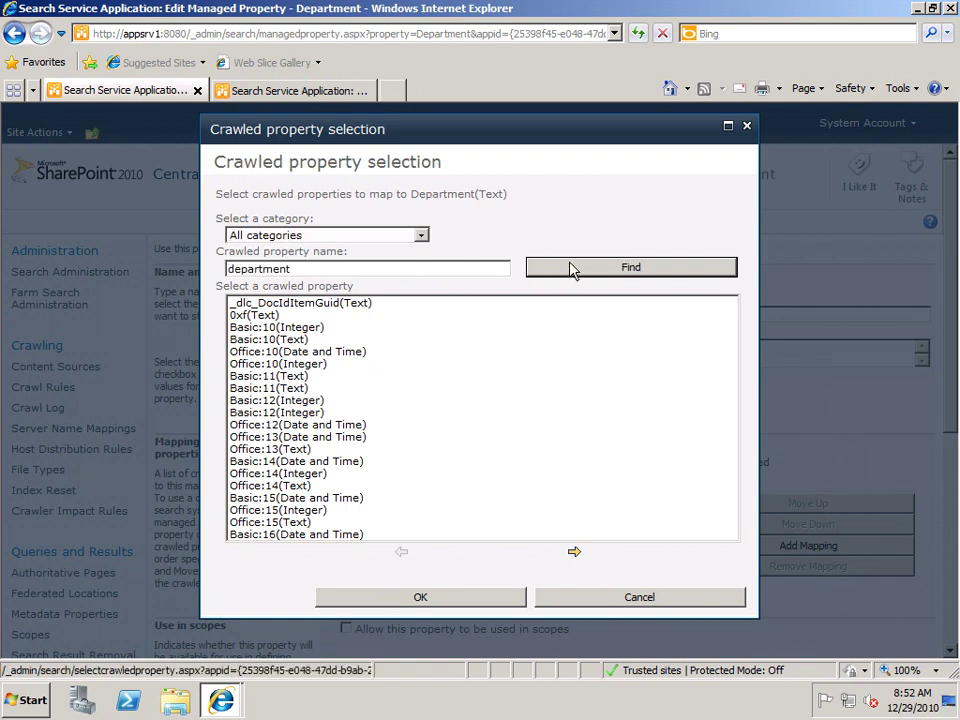
click(322, 304)
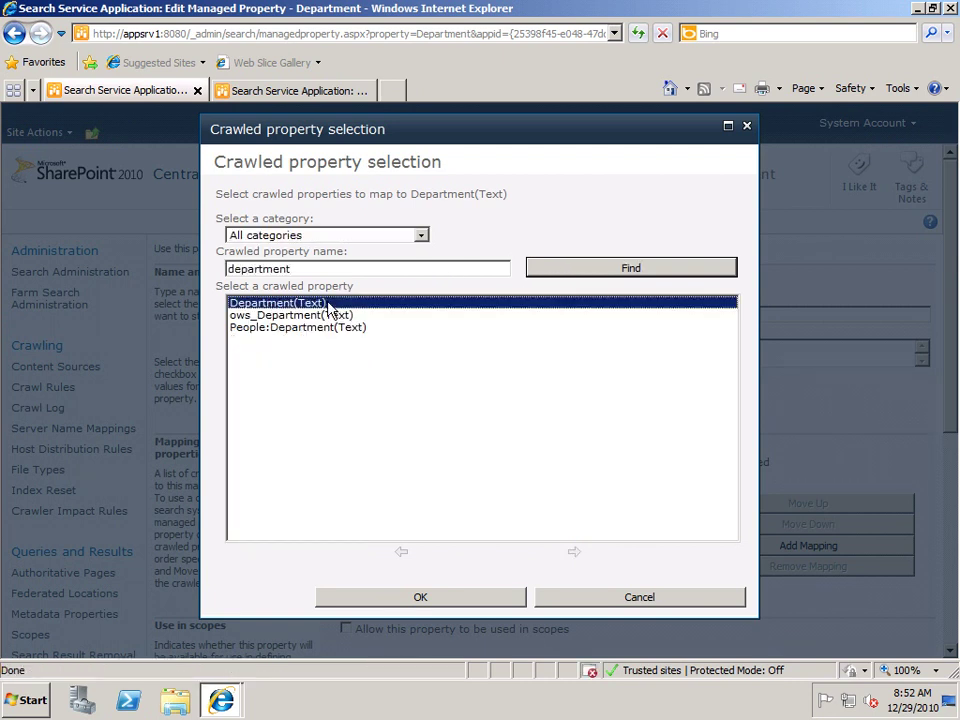
click(399, 600)
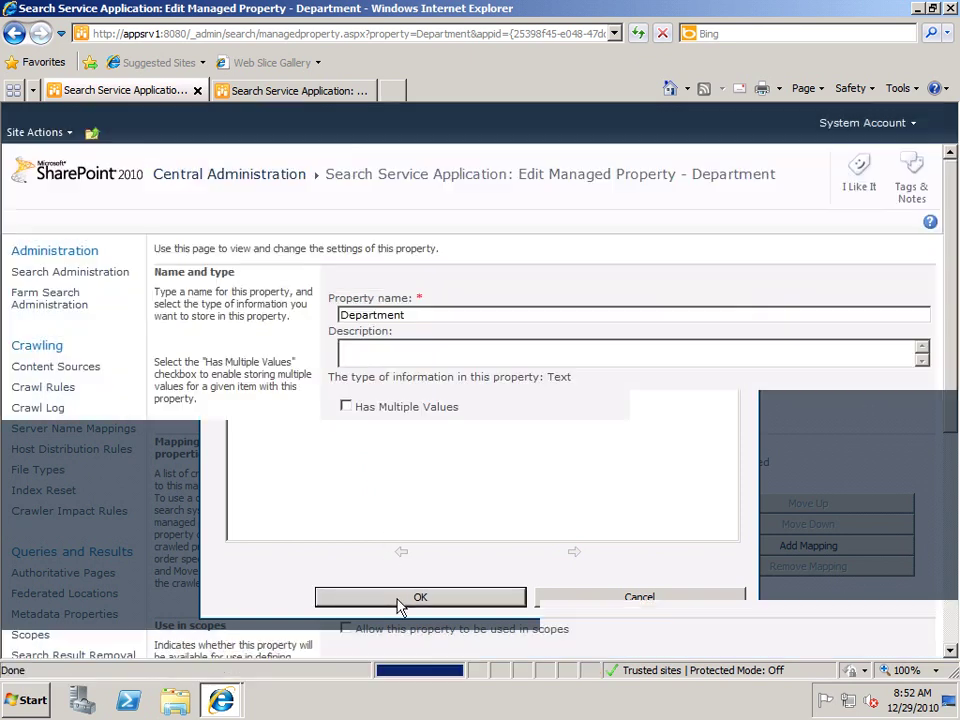
Also map Division(Text) to the Department managed property and save it
click(744, 549)
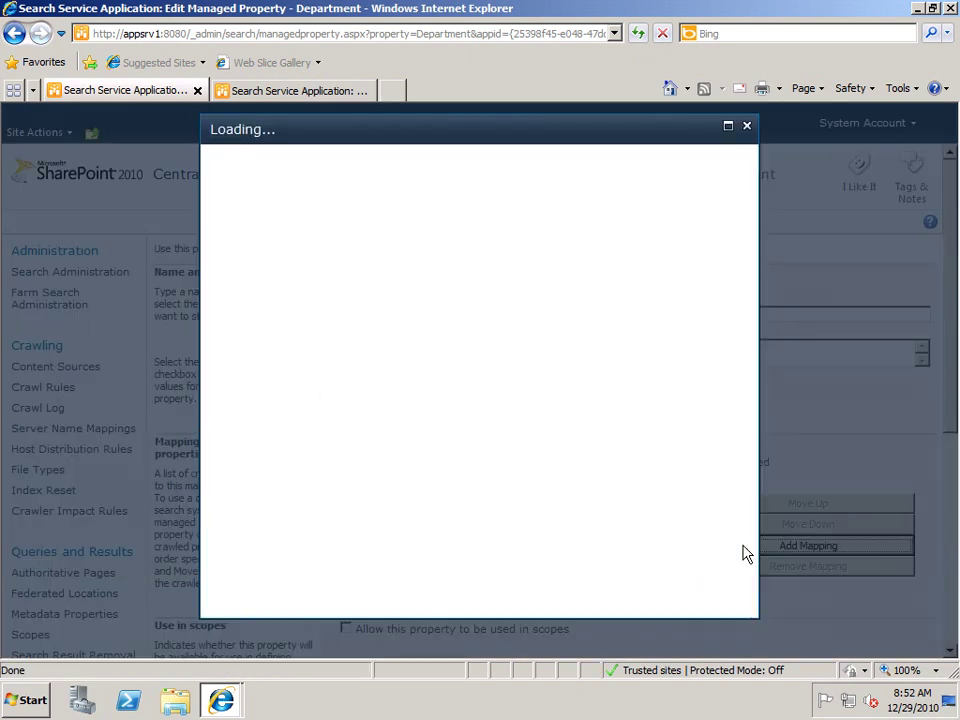
click(494, 270)
text(division)
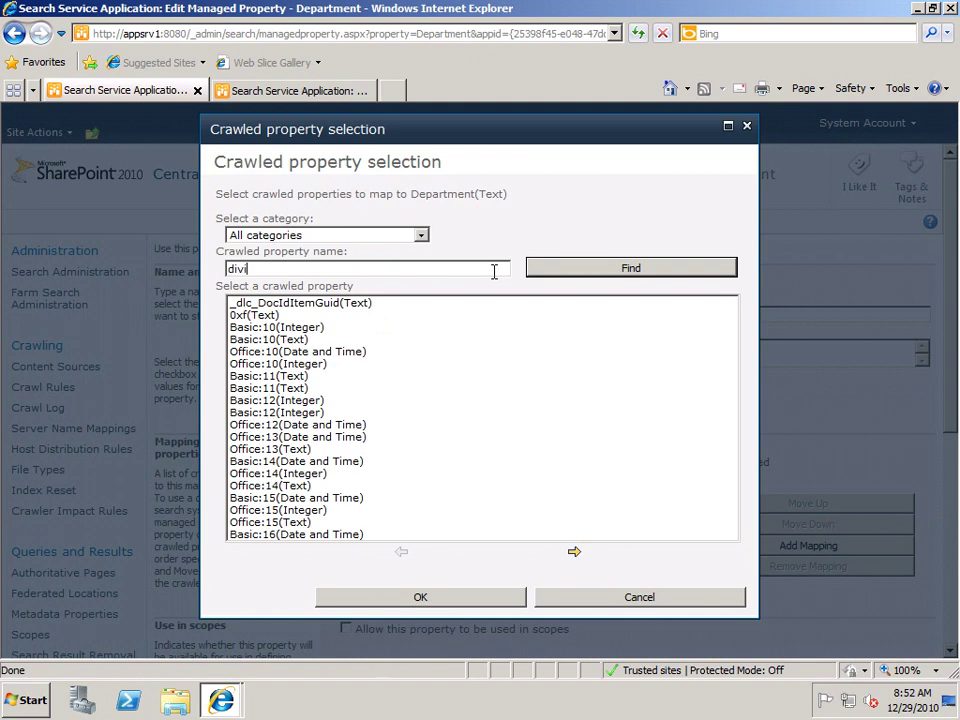
click(551, 270)
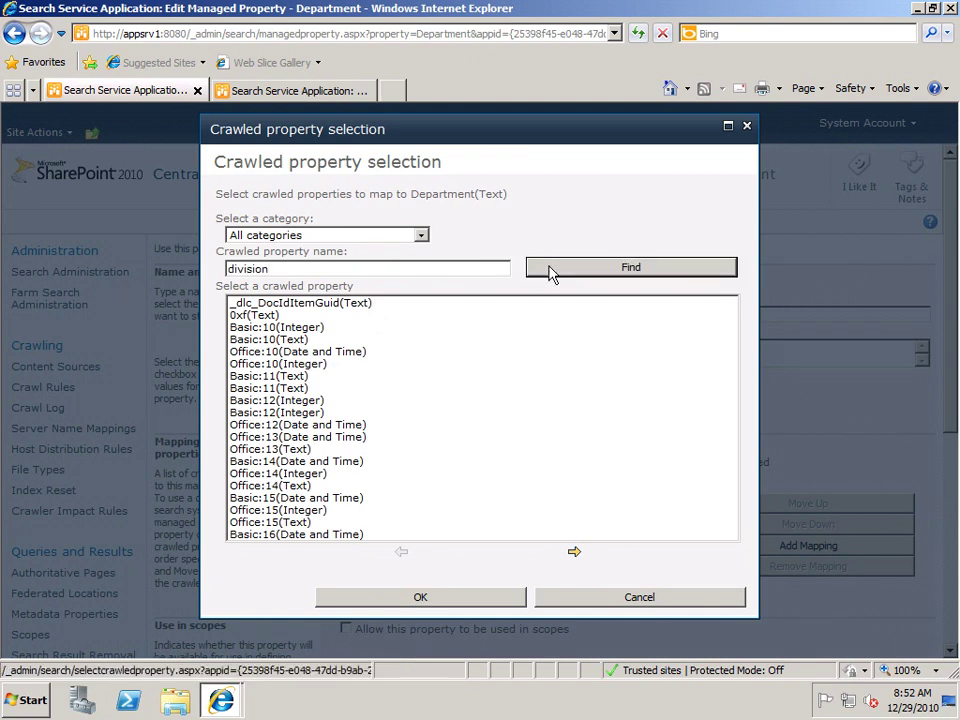
click(293, 306)
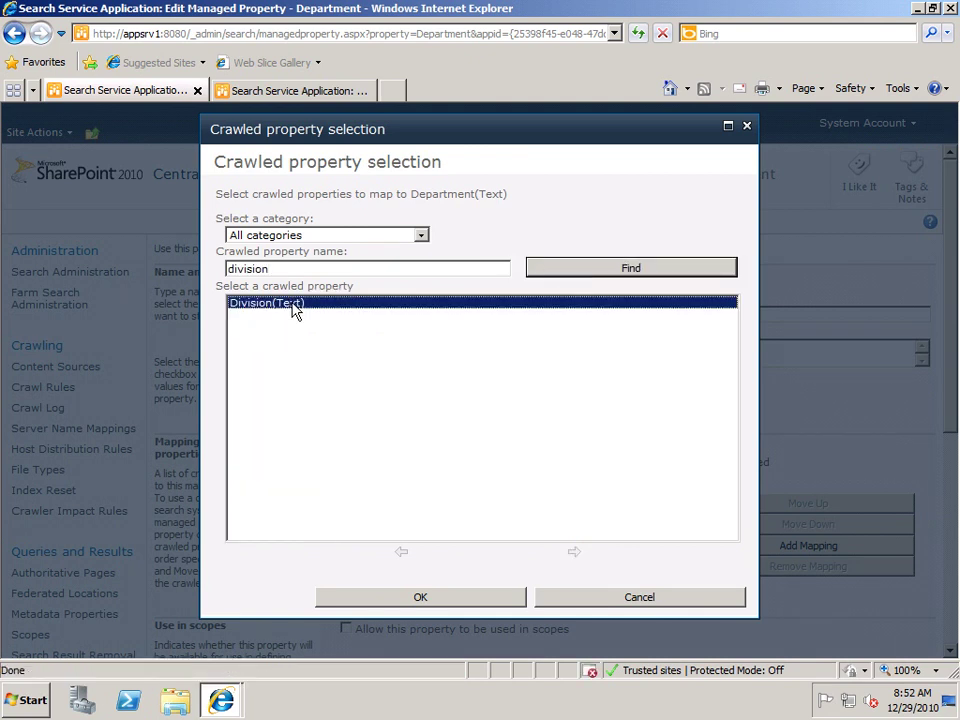
click(450, 603)
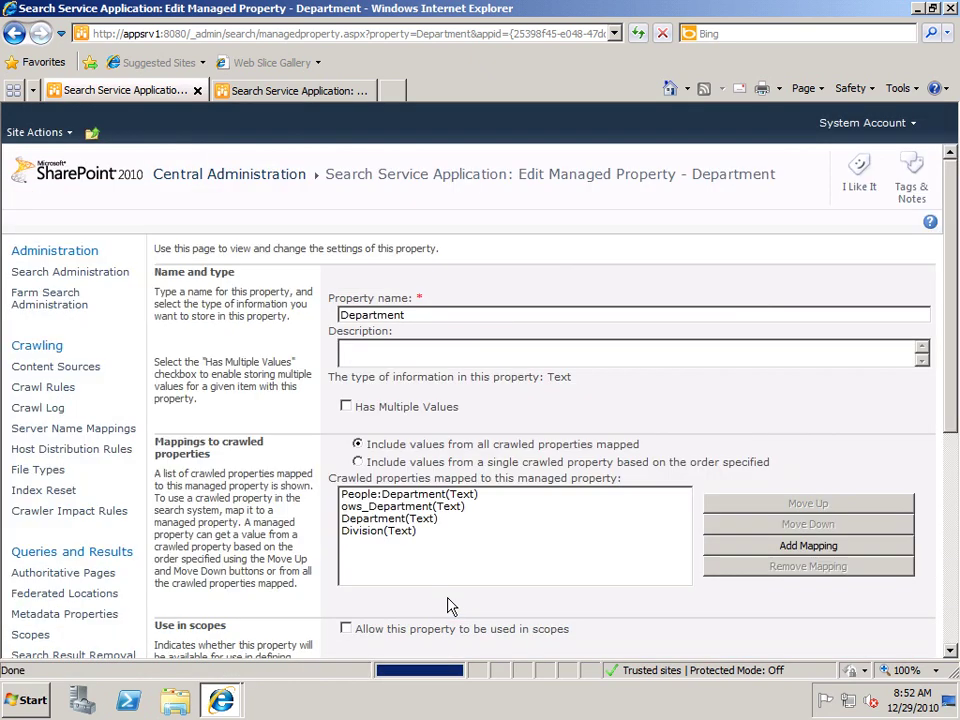
click(955, 621)
click(654, 616)
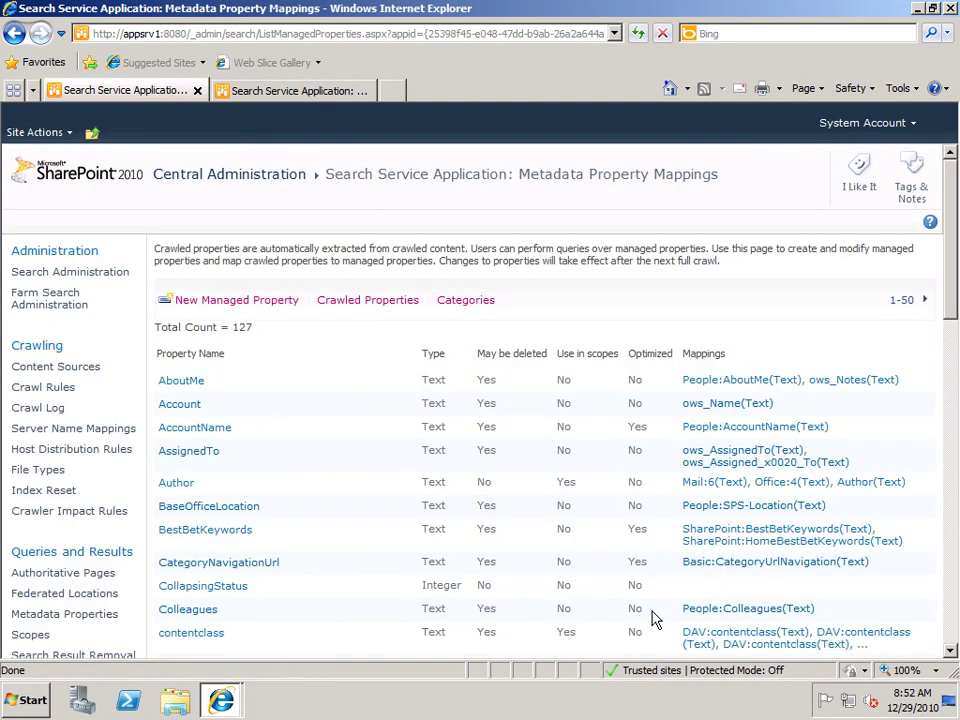
Run another full crawl of the Local SharePoint sites content source
click(318, 93)
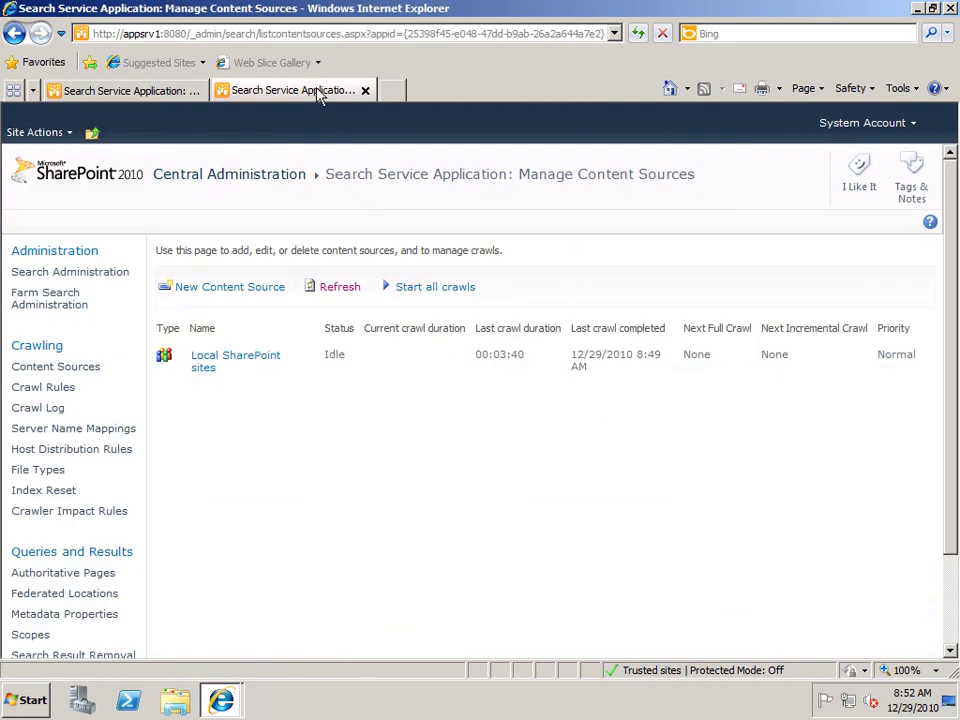
click(214, 362)
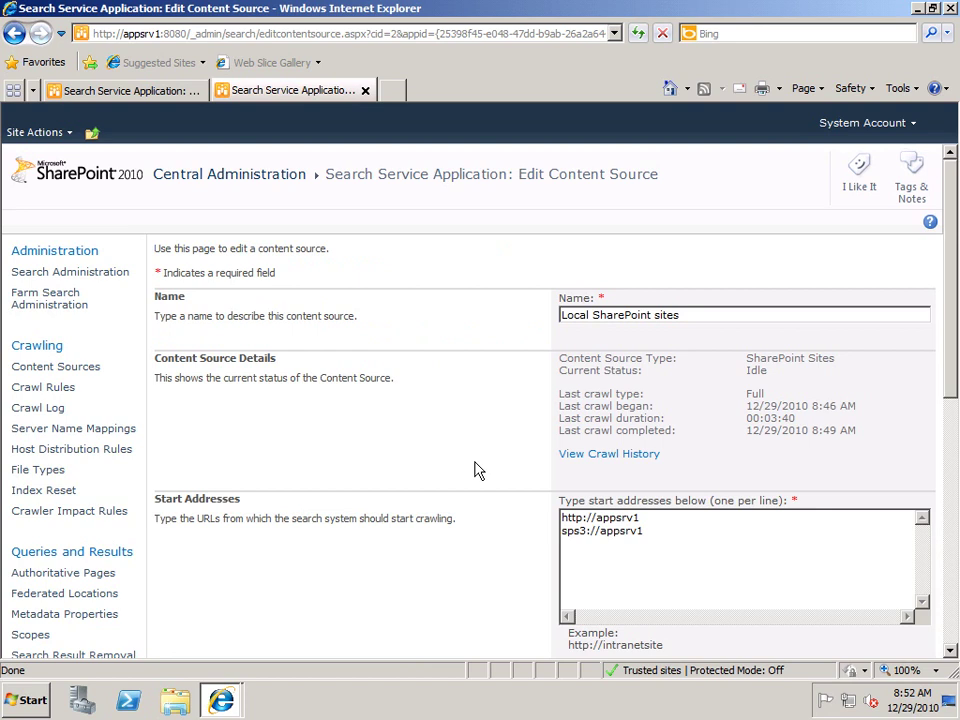
click(949, 564)
click(757, 607)
scroll(757, 607, down, 2)
click(666, 611)
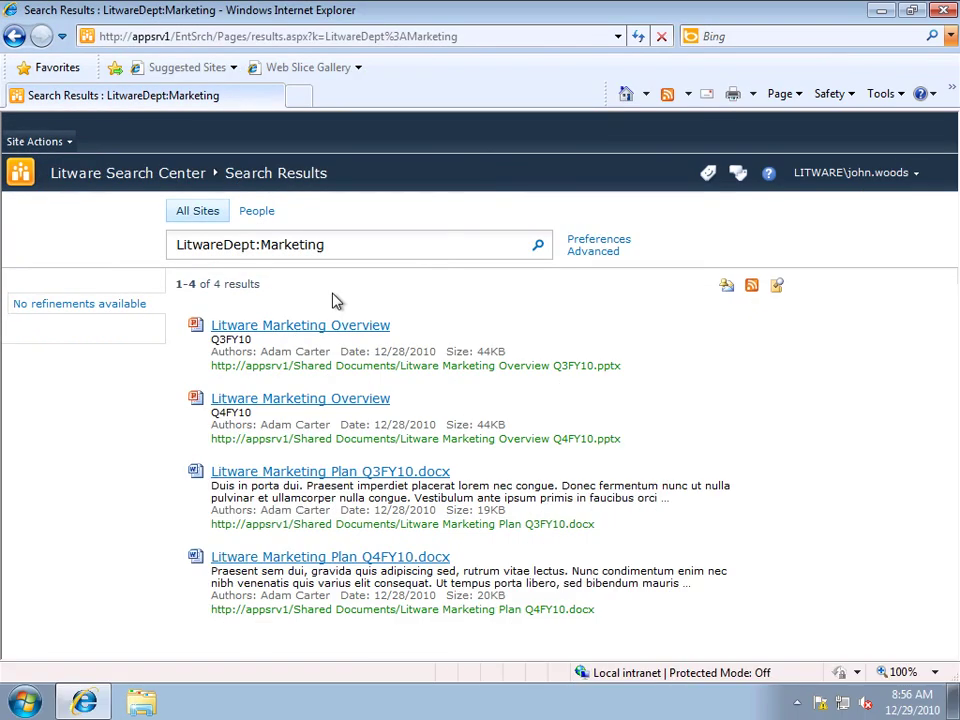
Replace 'LitwareDept' in the query with 'Department', making it Department:Marketing
double_click(216, 244)
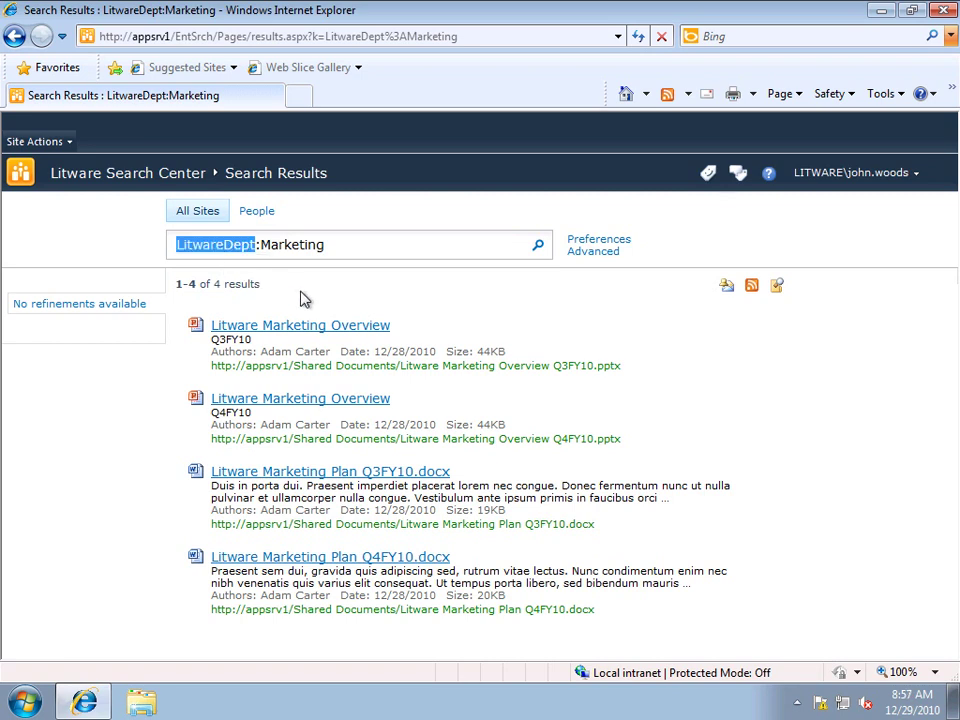
text(Department)
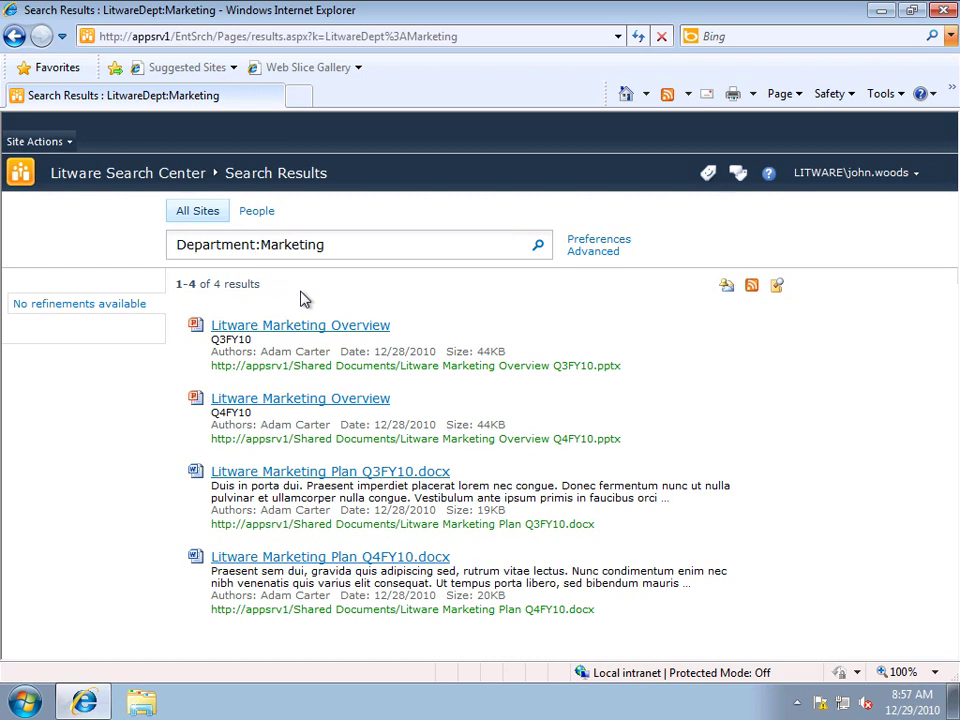
Run the Department:Marketing search
click(539, 250)
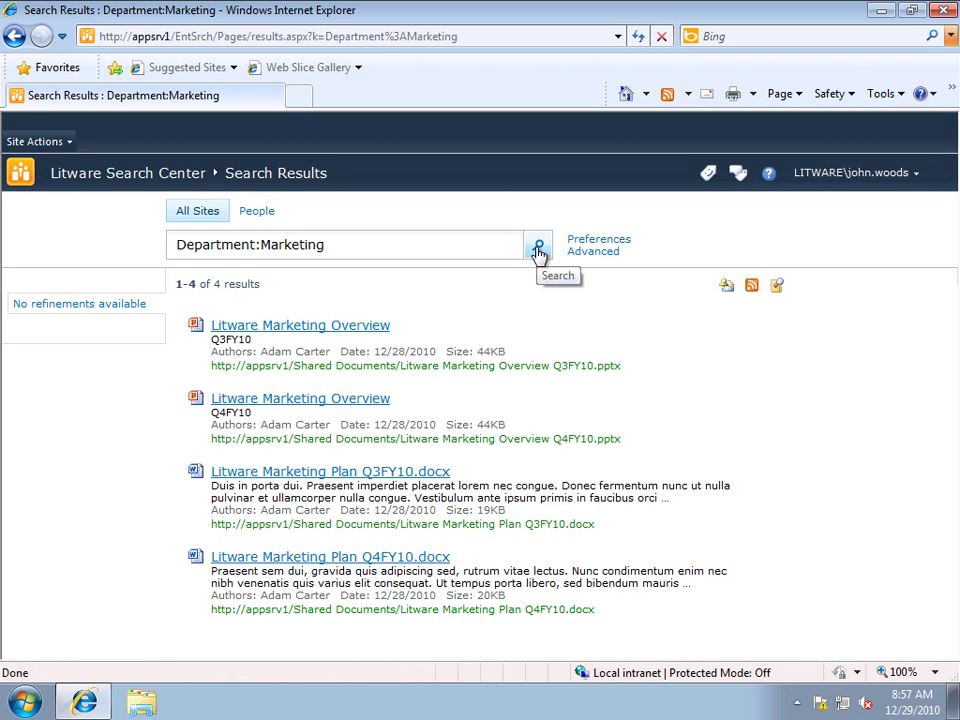